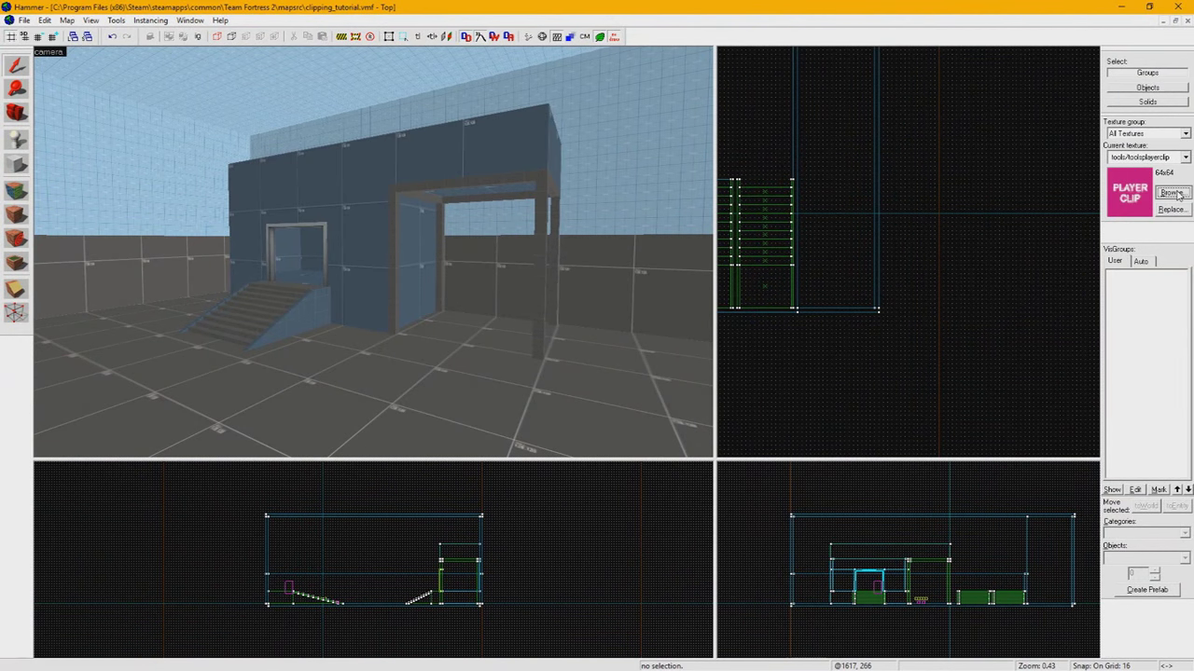
# Compare the toolsclip and toolsplayerclip textures in the texture browser, finishing on toolsplayerclip.
pyautogui.click(1172, 194)
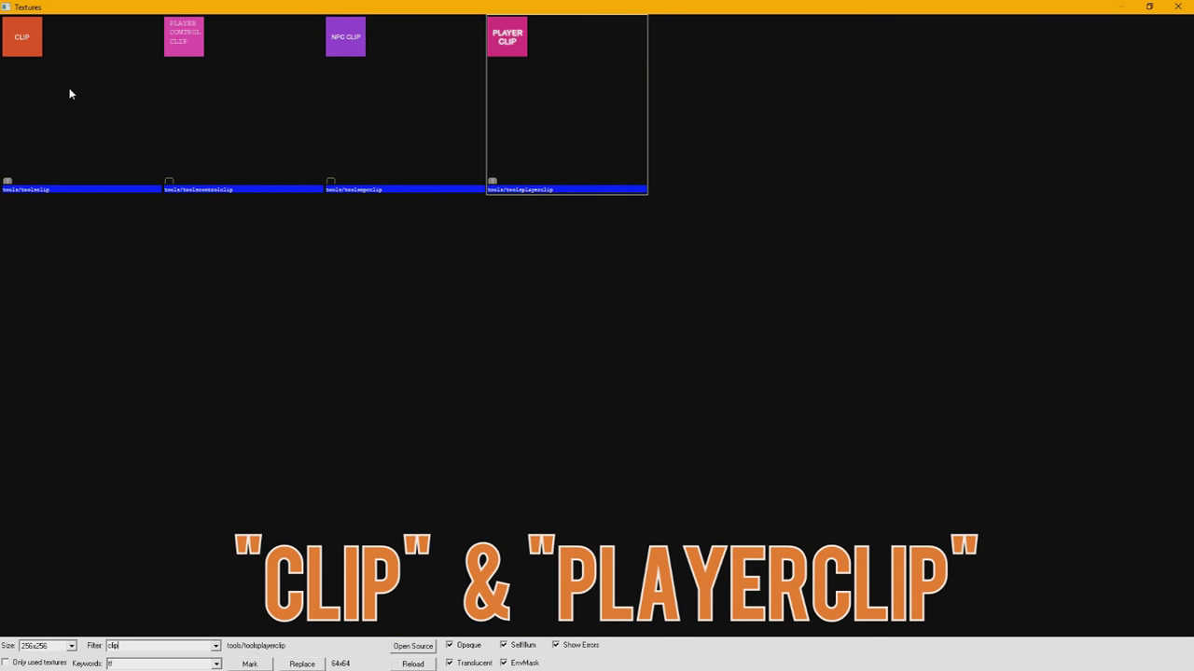
pyautogui.click(69, 88)
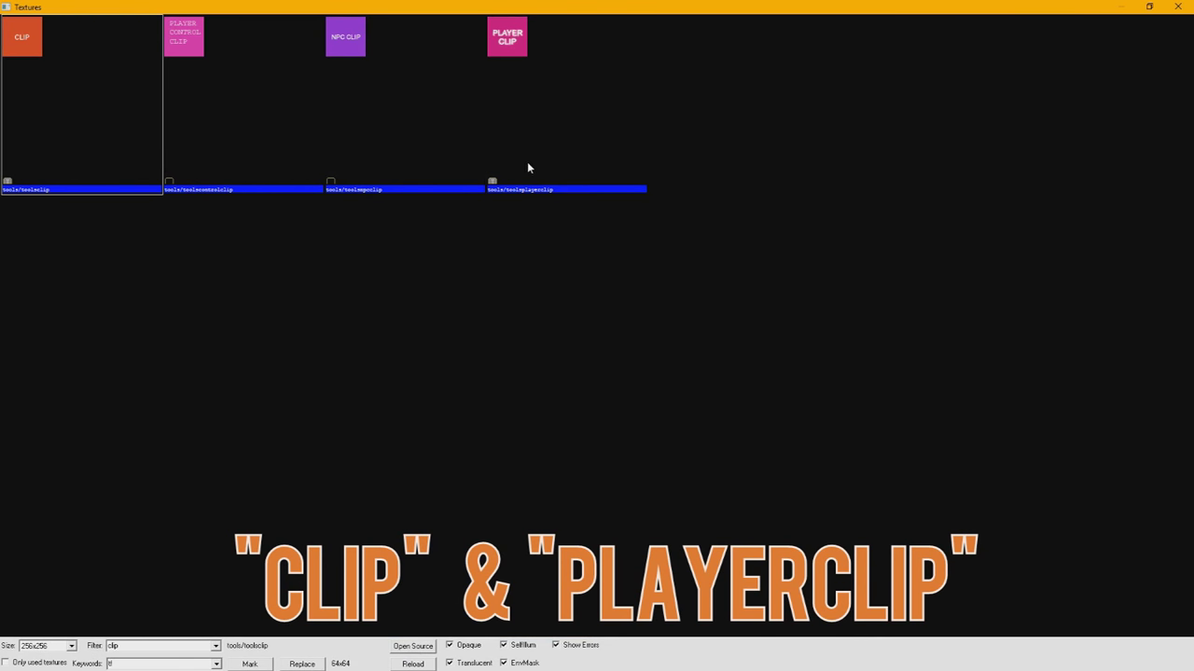
pyautogui.click(553, 140)
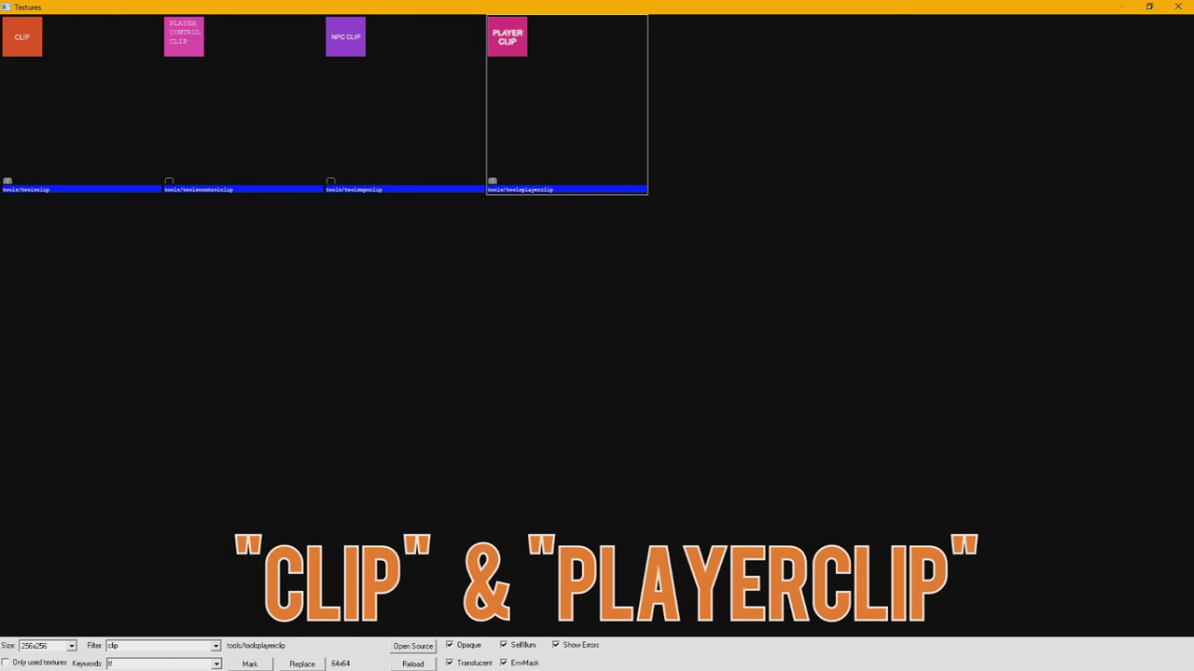
# Filter the texture browser for "blockbullets" to view that tool texture, and close the browser.
pyautogui.doubleClick(112, 645)
pyautogui.write('blockbullets')
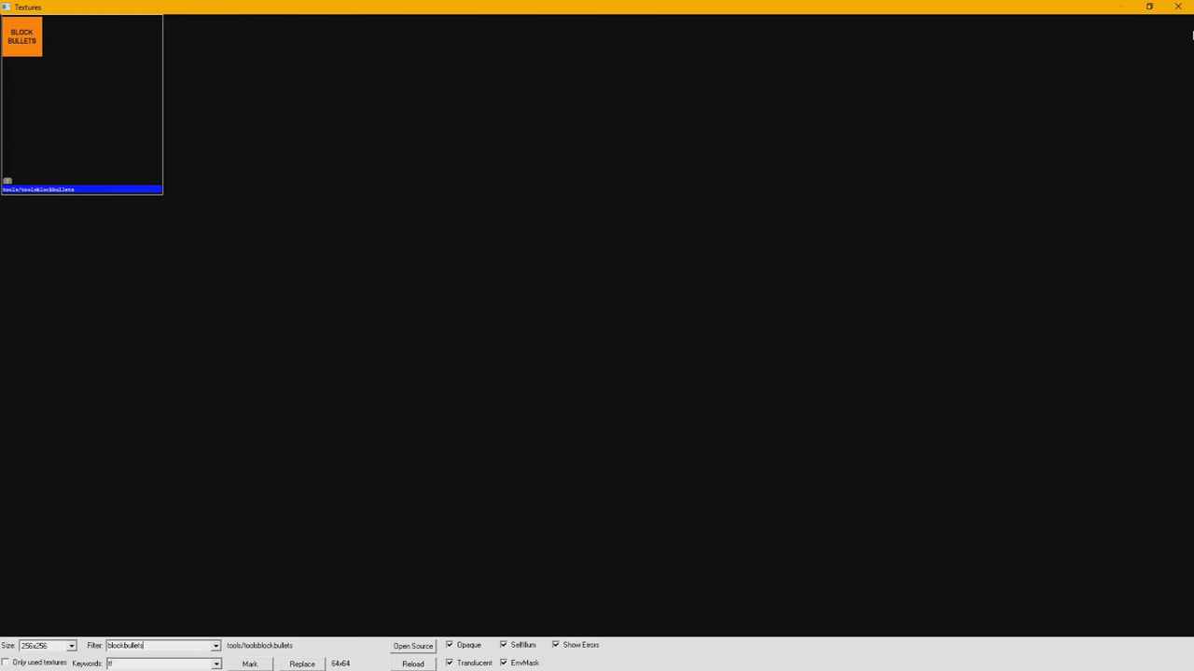
pyautogui.click(1185, 10)
# Create a 16-unit-thick playerclip block 368 units high above the side wall, spanning its full length up to the sky ceiling.
pyautogui.click(627, 268)
pyautogui.press('z')
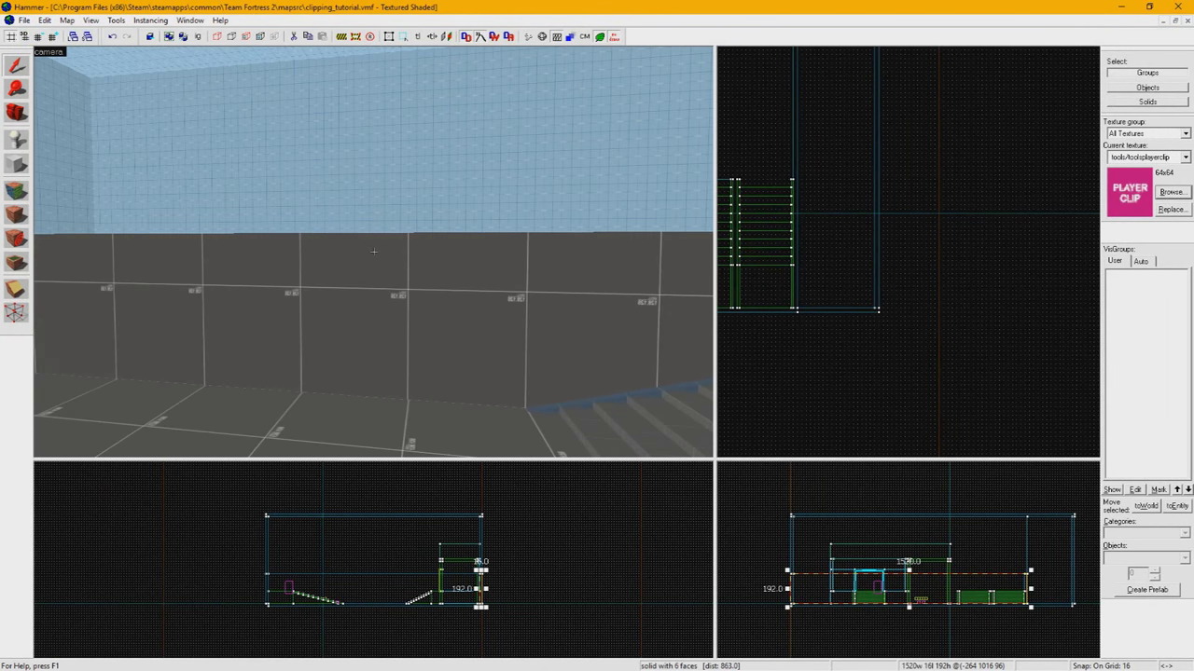
pyautogui.click(162, 286)
pyautogui.click(17, 165)
pyautogui.scroll(3, 272, 538)
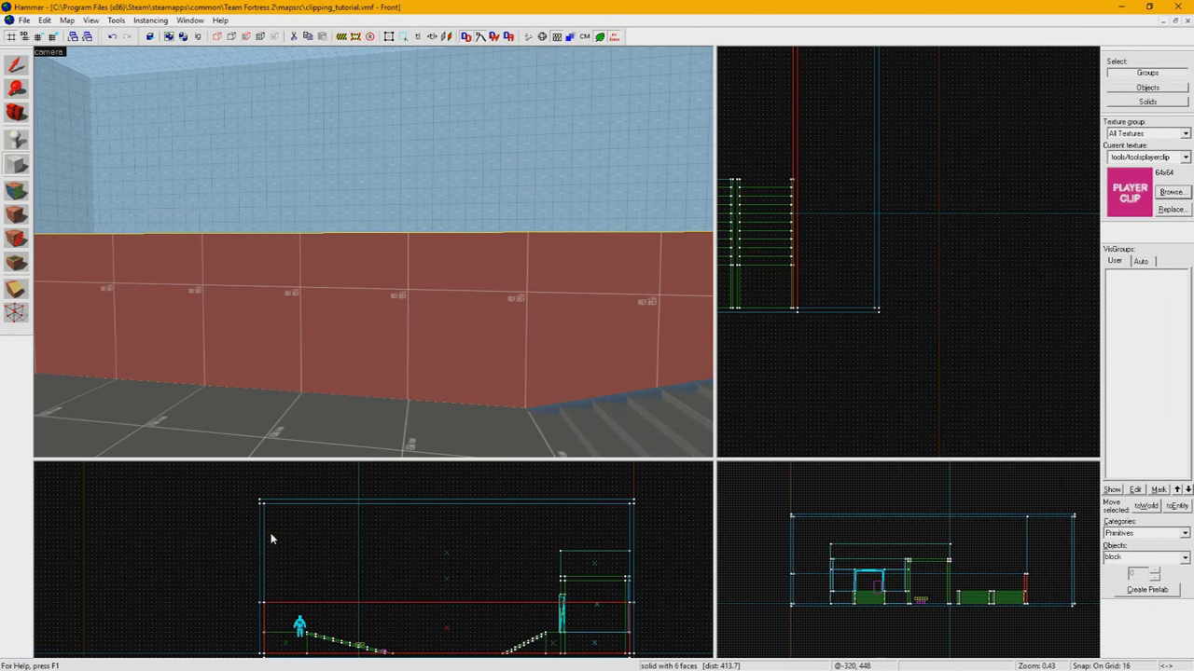
pyautogui.moveTo(266, 508)
pyautogui.mouseDown()
pyautogui.moveTo(447, 576)
pyautogui.moveTo(632, 607)
pyautogui.mouseUp()
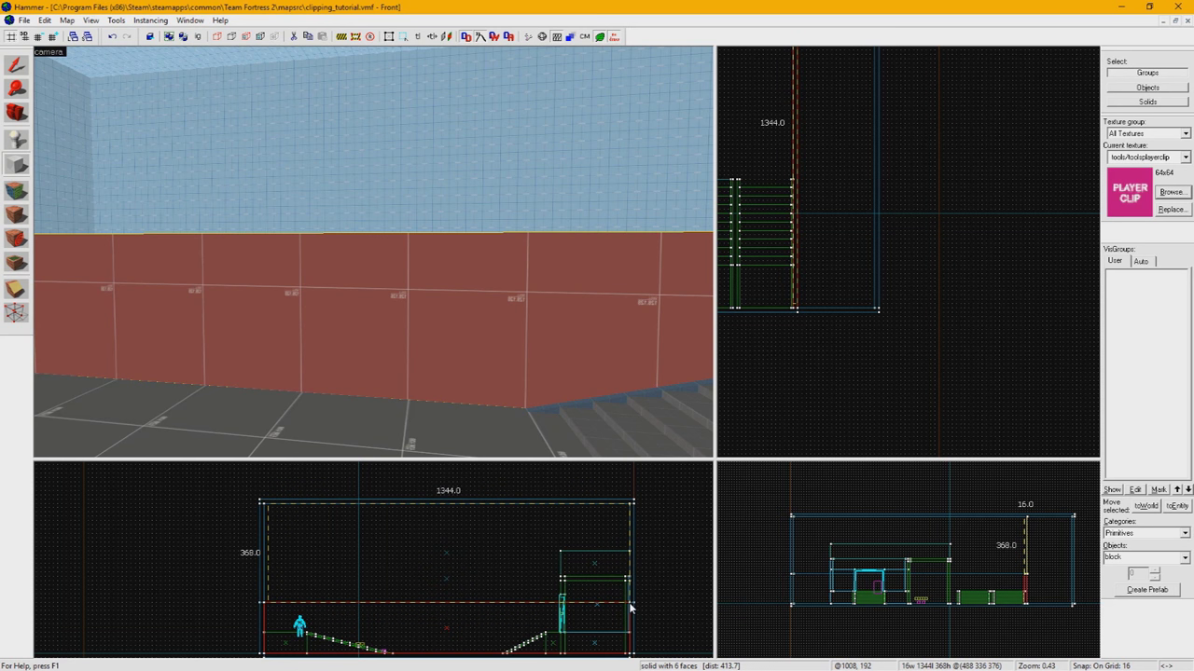
pyautogui.moveTo(266, 553); pyautogui.dragTo(262, 551)
pyautogui.press('Return')
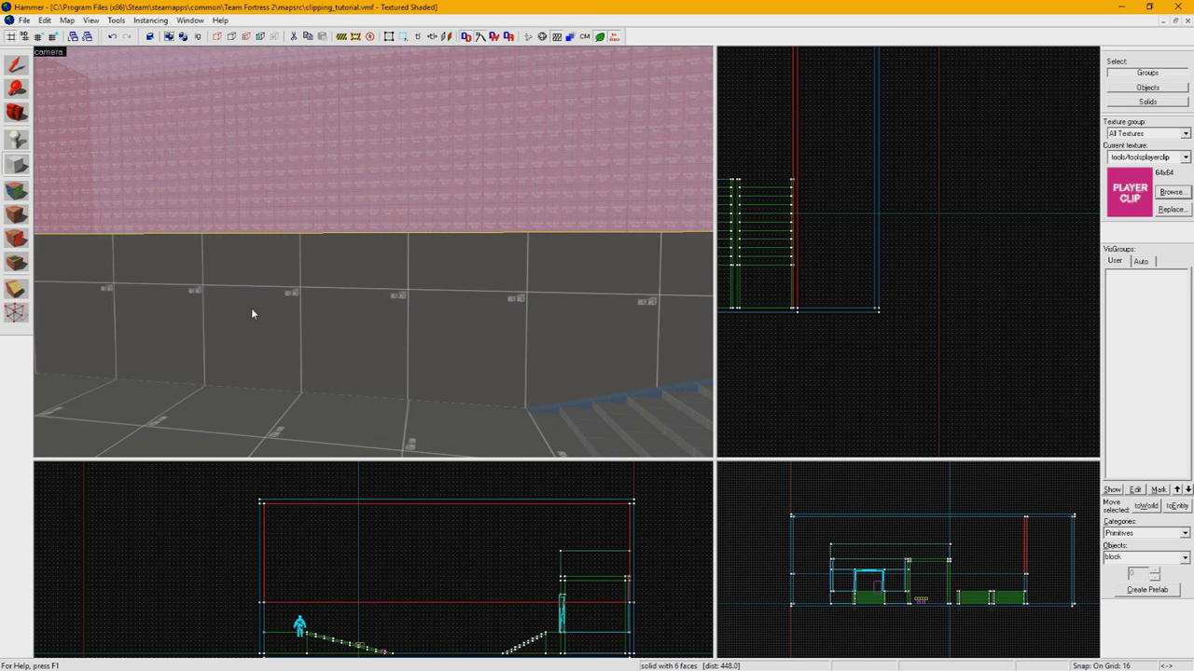
# Clone the building's top block above the roof as a 768 × 256 × 176 block reaching the sky ceiling and apply the playerclip texture.
pyautogui.press('z')
pyautogui.press('s')
pyautogui.press('z')
pyautogui.hotkey('shift', 's')
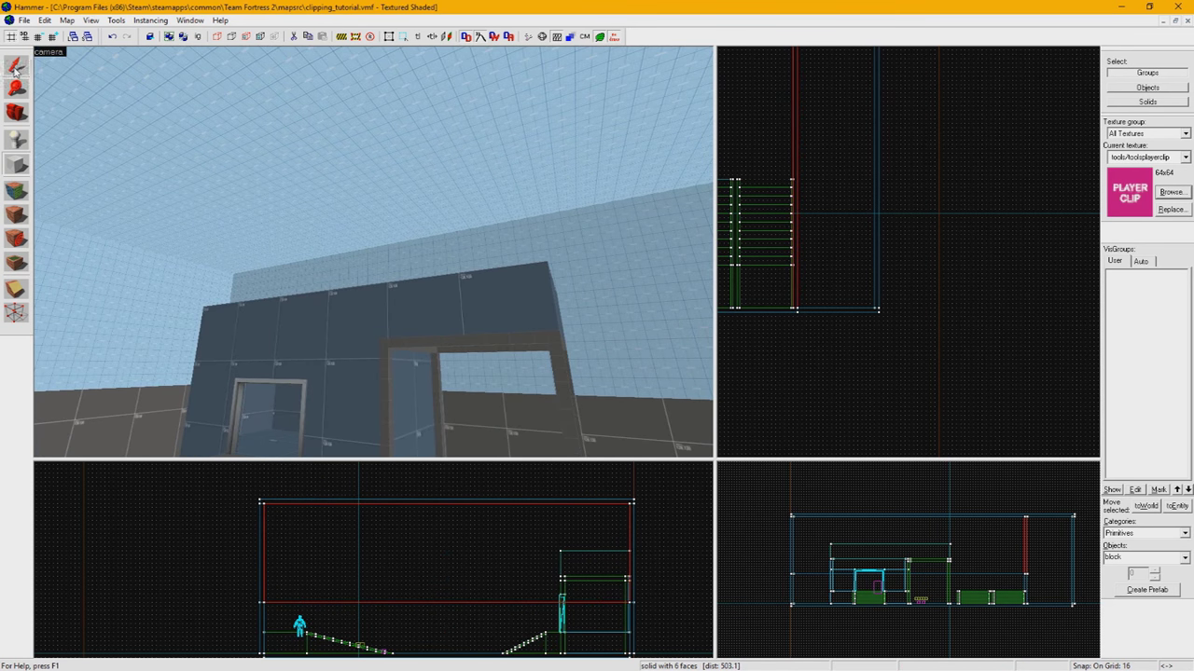
pyautogui.click(304, 321)
pyautogui.keyDown('shift'); pyautogui.moveTo(571, 563); pyautogui.dragTo(594, 501); pyautogui.keyUp('shift')
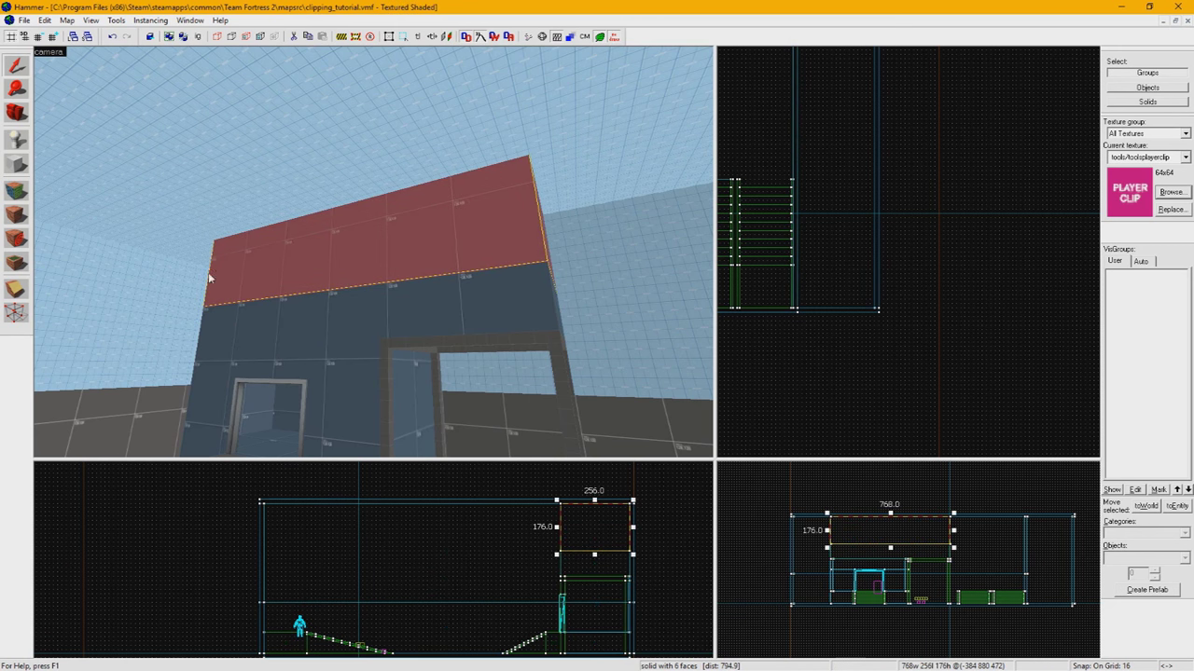
pyautogui.click(27, 218)
pyautogui.click(873, 375)
# Examine the playerclip volumes above the building roof and the side wall from several angles.
pyautogui.press('z')
pyautogui.press('s')
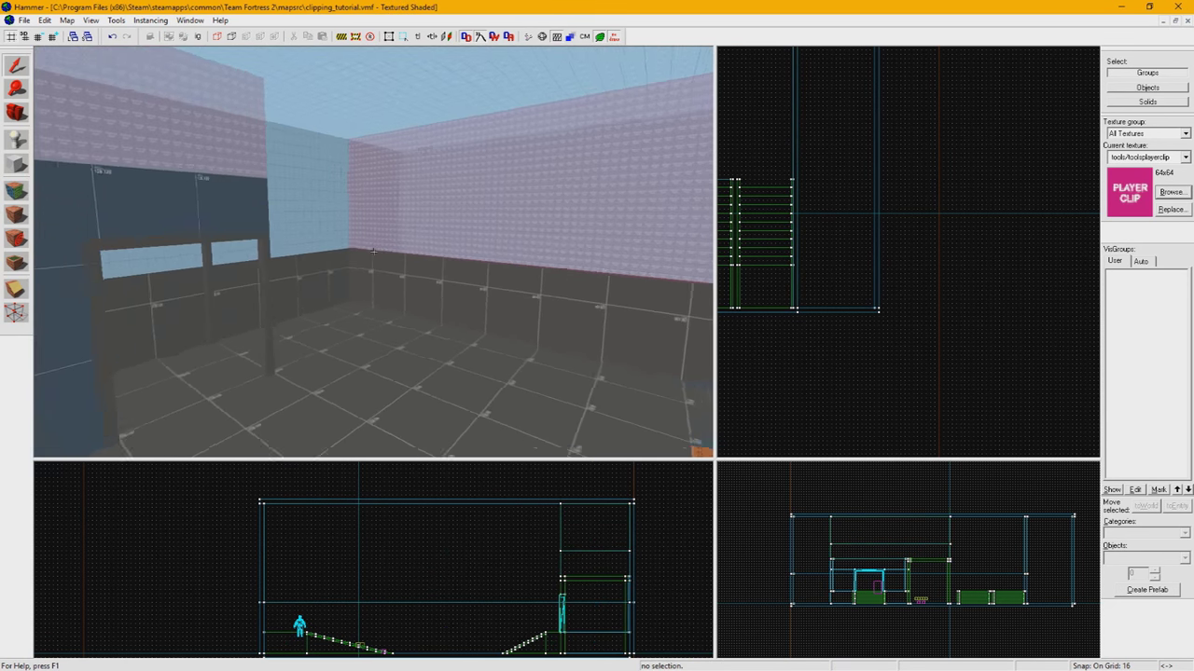
pyautogui.press('d')
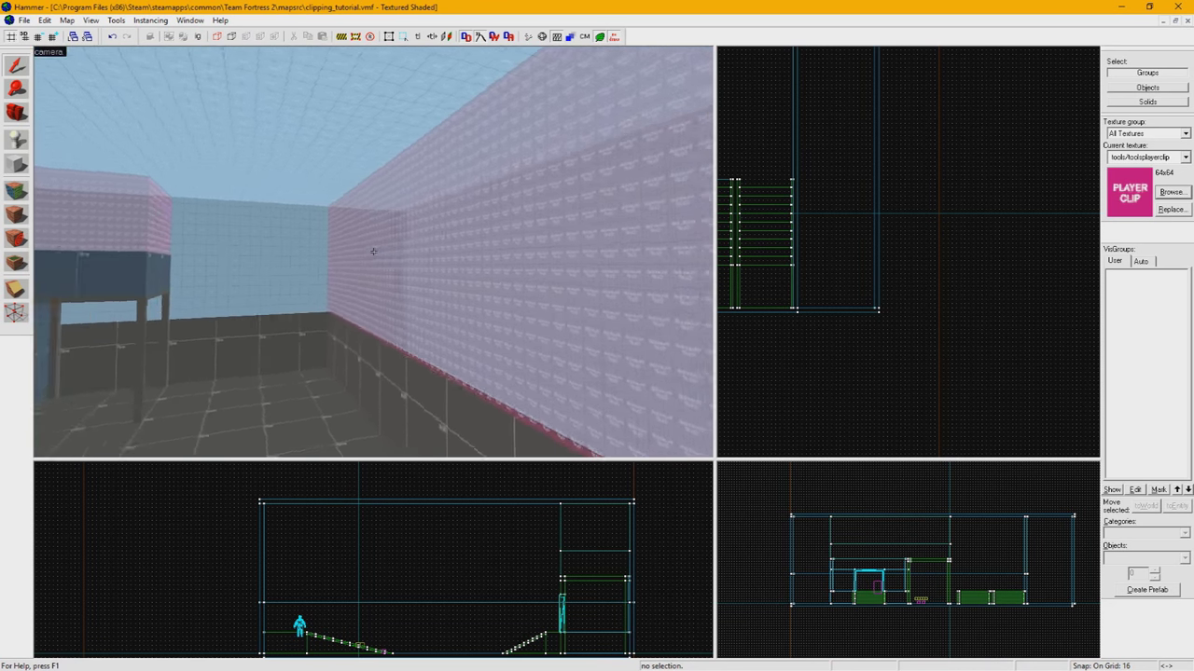
pyautogui.press('w')
pyautogui.press('z')
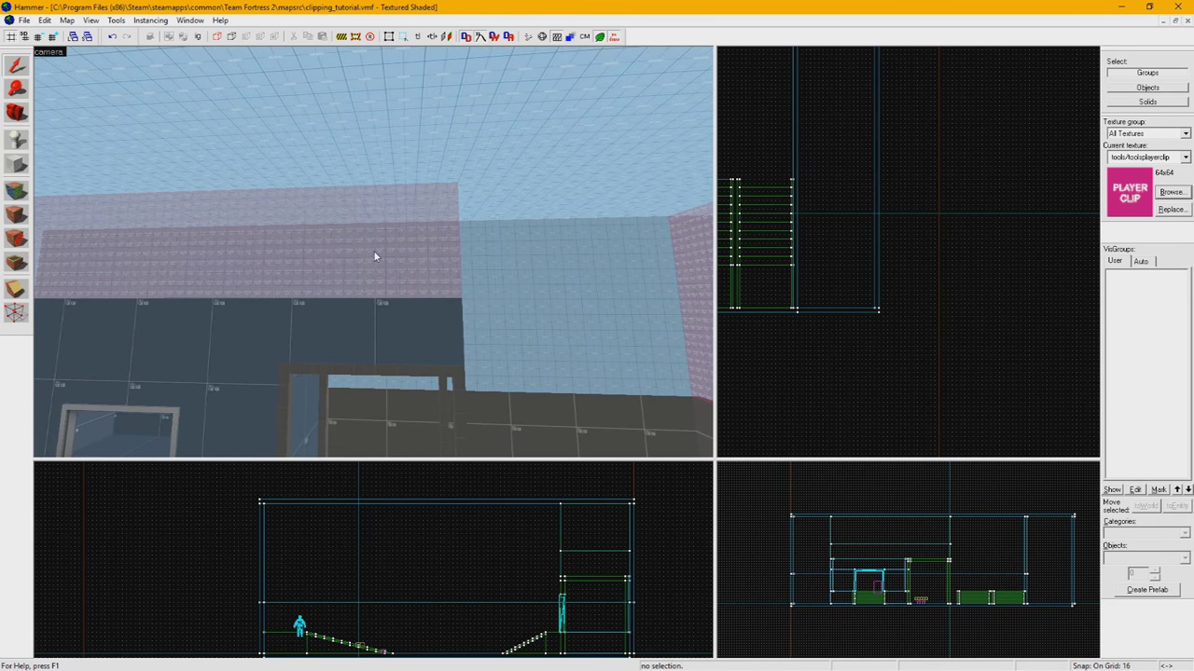
pyautogui.click(375, 254)
pyautogui.press('z')
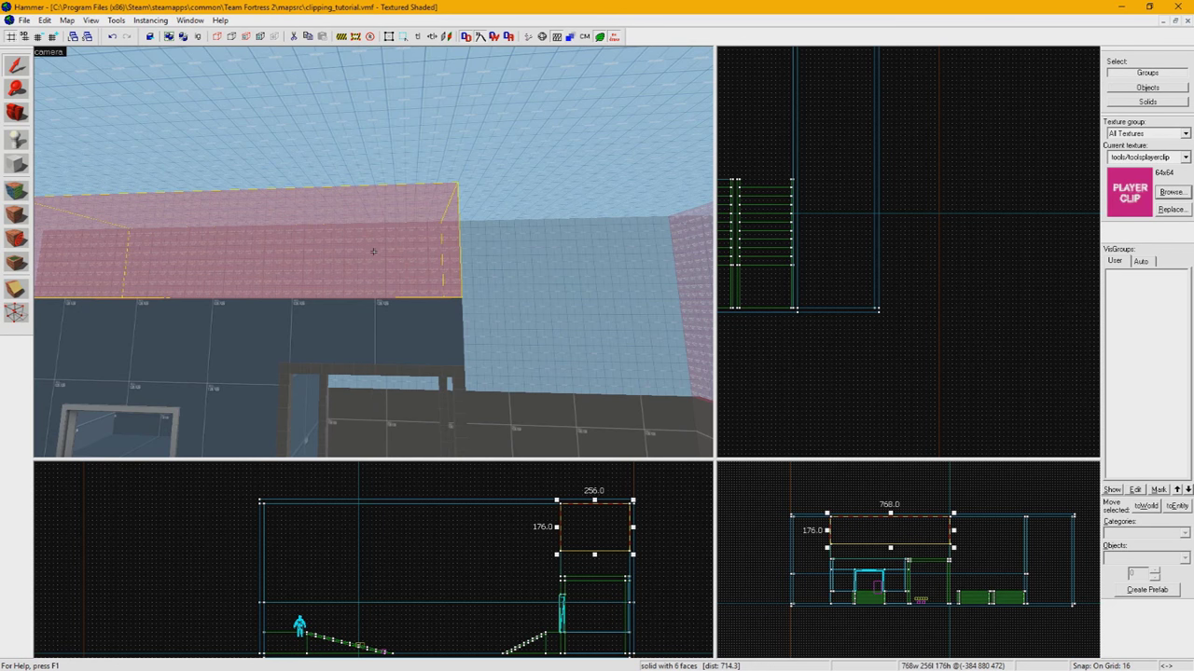
pyautogui.press('d')
pyautogui.press('w')
pyautogui.press('z')
pyautogui.press('z')
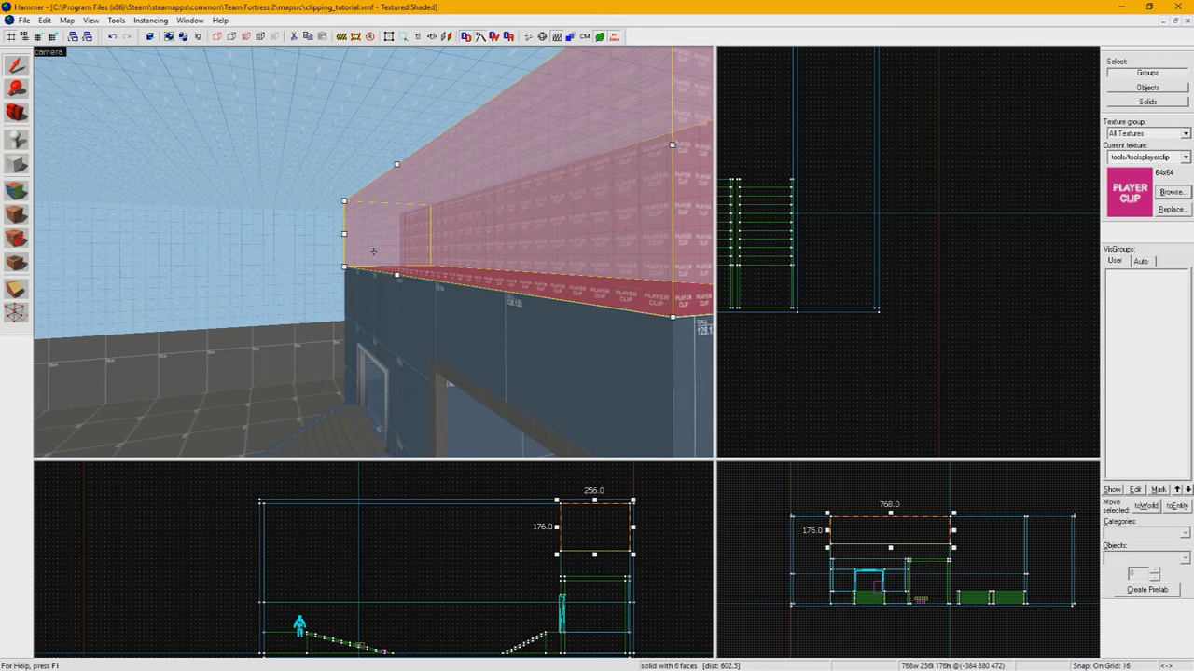
pyautogui.press('s')
pyautogui.press('z')
pyautogui.press('s')
pyautogui.click(822, 399)
# Set selection to individual solids and select the pillar at the building's corner beside the open bay.
pyautogui.press('z')
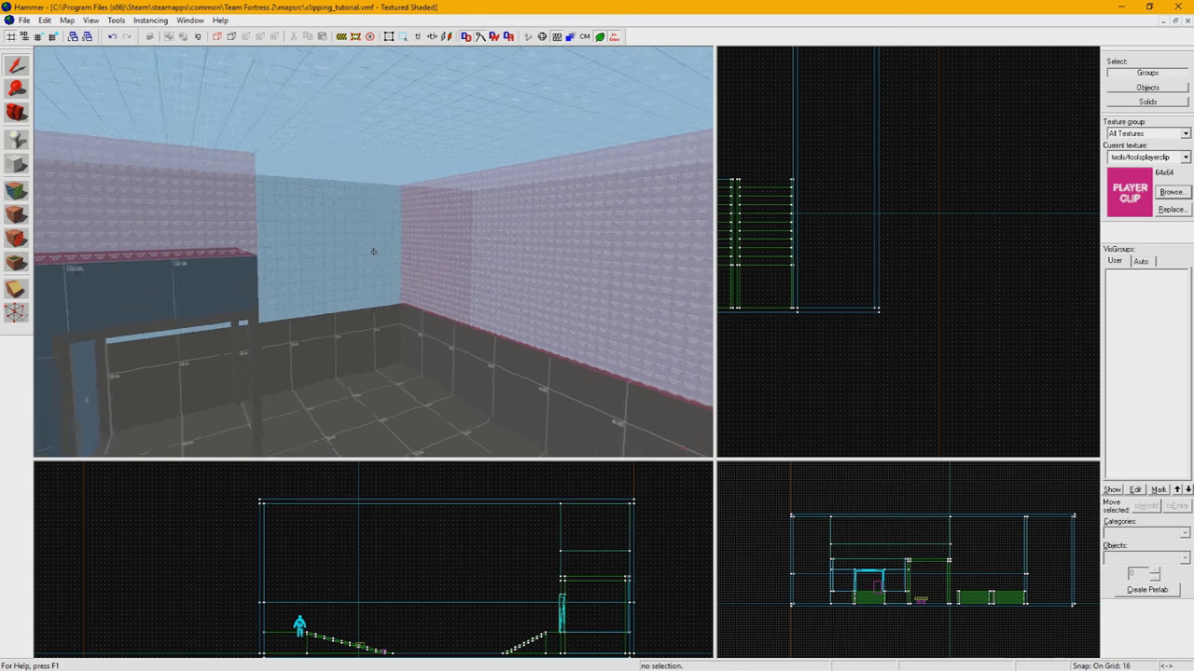
pyautogui.press('s')
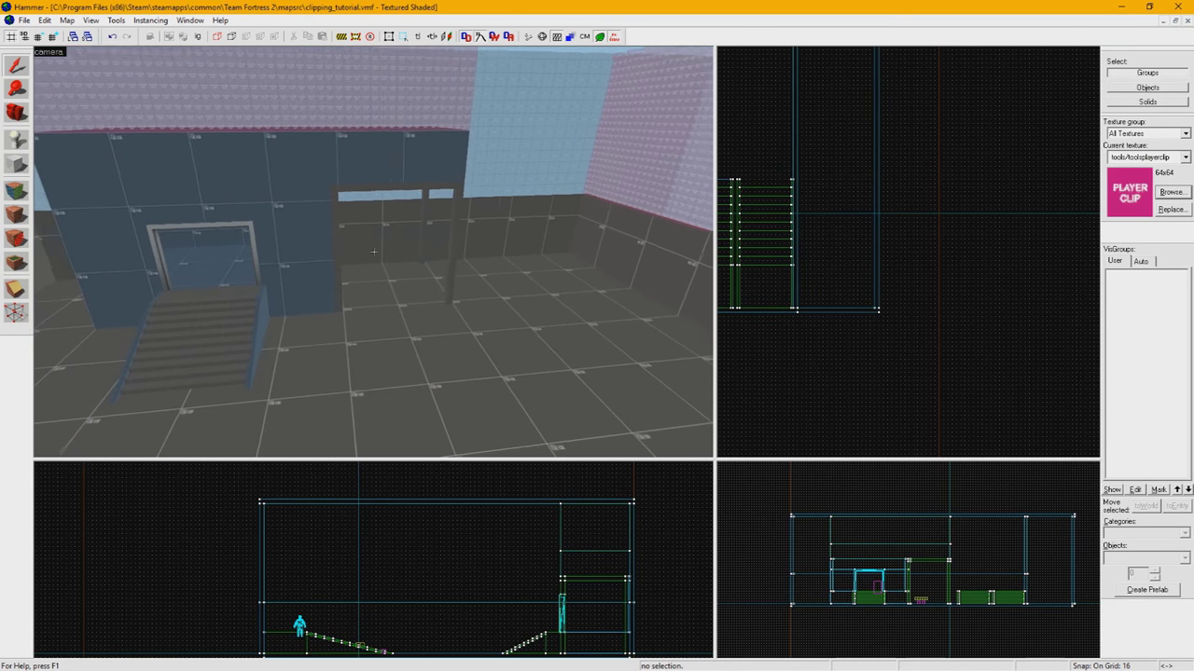
pyautogui.press('w')
pyautogui.press('z')
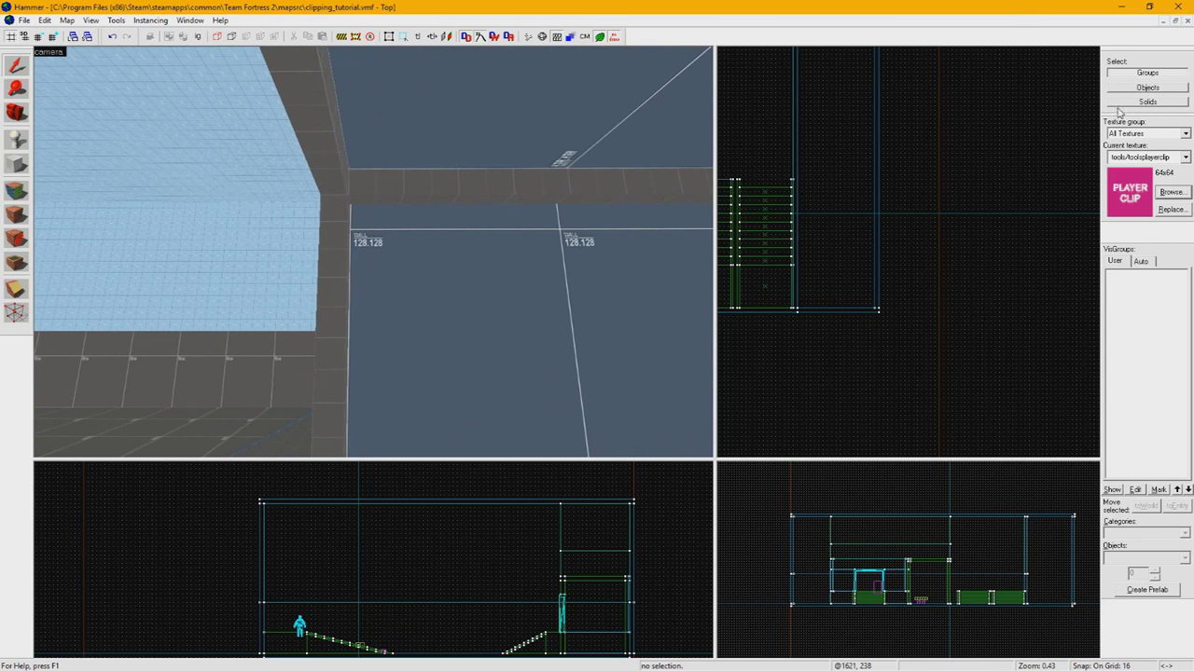
pyautogui.click(1147, 101)
pyautogui.click(327, 266)
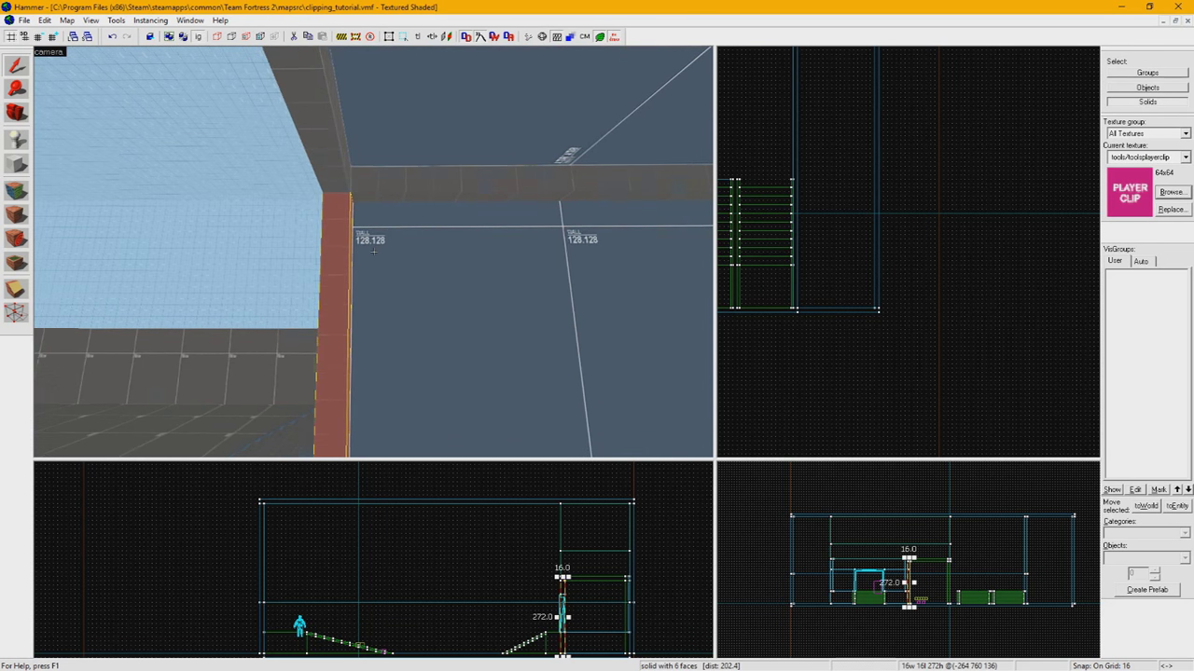
pyautogui.press('z')
pyautogui.press('z')
pyautogui.press('z')
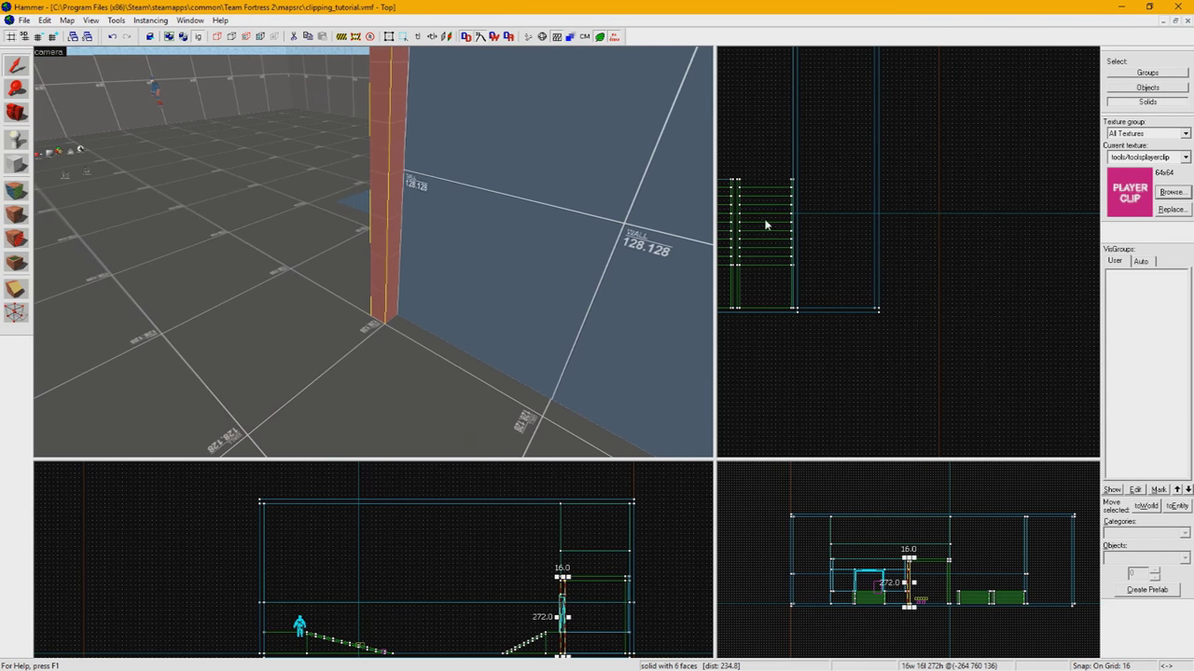
pyautogui.scroll(-5, 764, 161)
pyautogui.press('Left')
pyautogui.scroll(7, 830, 110)
pyautogui.scroll(4, 787, 117)
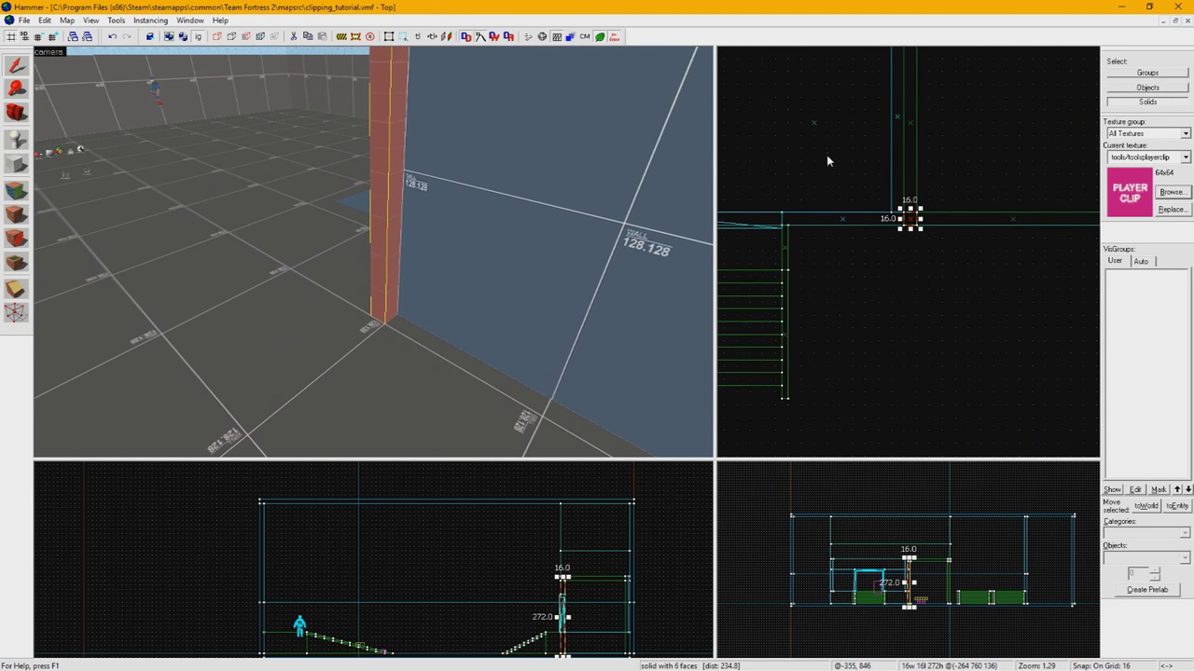
# Create a 16 × 32 × 272 playerclip block against the inner side of the selected pillar.
pyautogui.hotkey('shift', 'b')
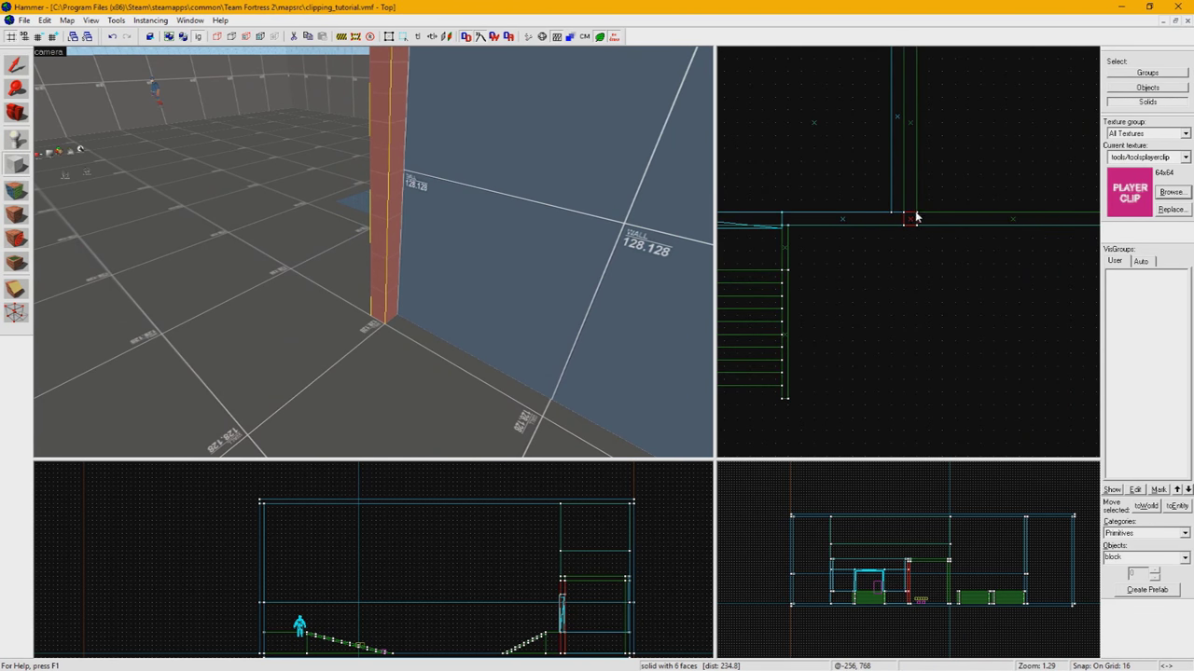
pyautogui.moveTo(916, 218); pyautogui.dragTo(900, 181)
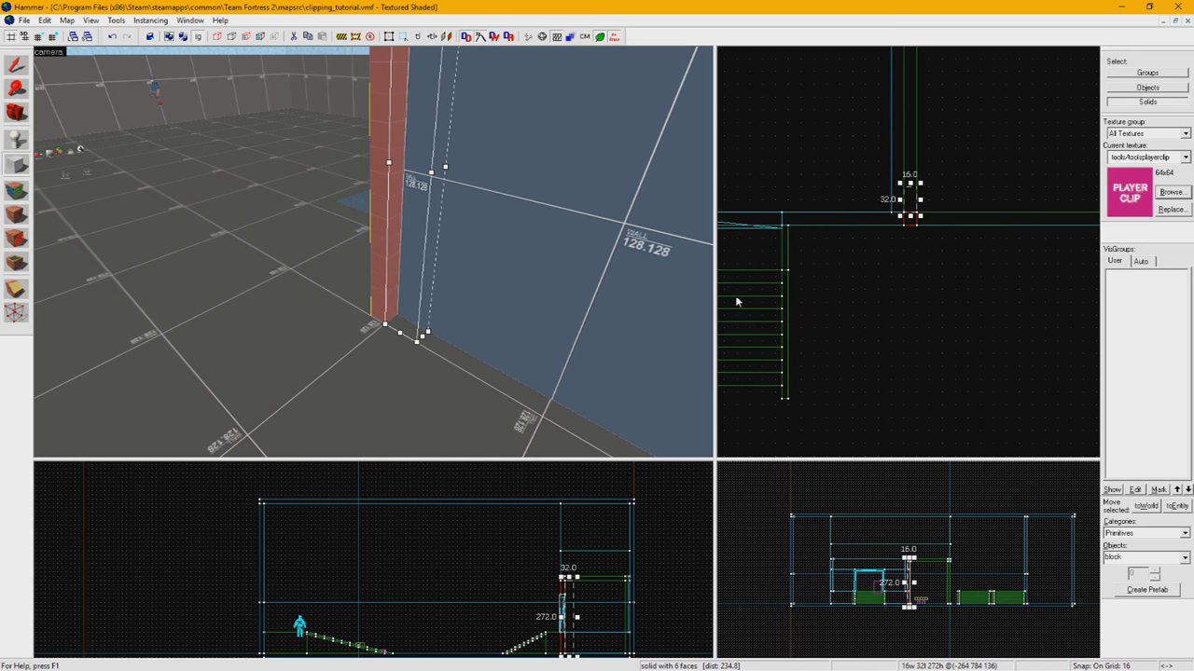
pyautogui.press('Return')
# Cut the playerclip block diagonally with the Clipping tool, keeping the wedge between the pillar and the wall, and clear the selection.
pyautogui.hotkey('shift', 'x')
pyautogui.moveTo(898, 197); pyautogui.dragTo(920, 218)
pyautogui.press('Return')
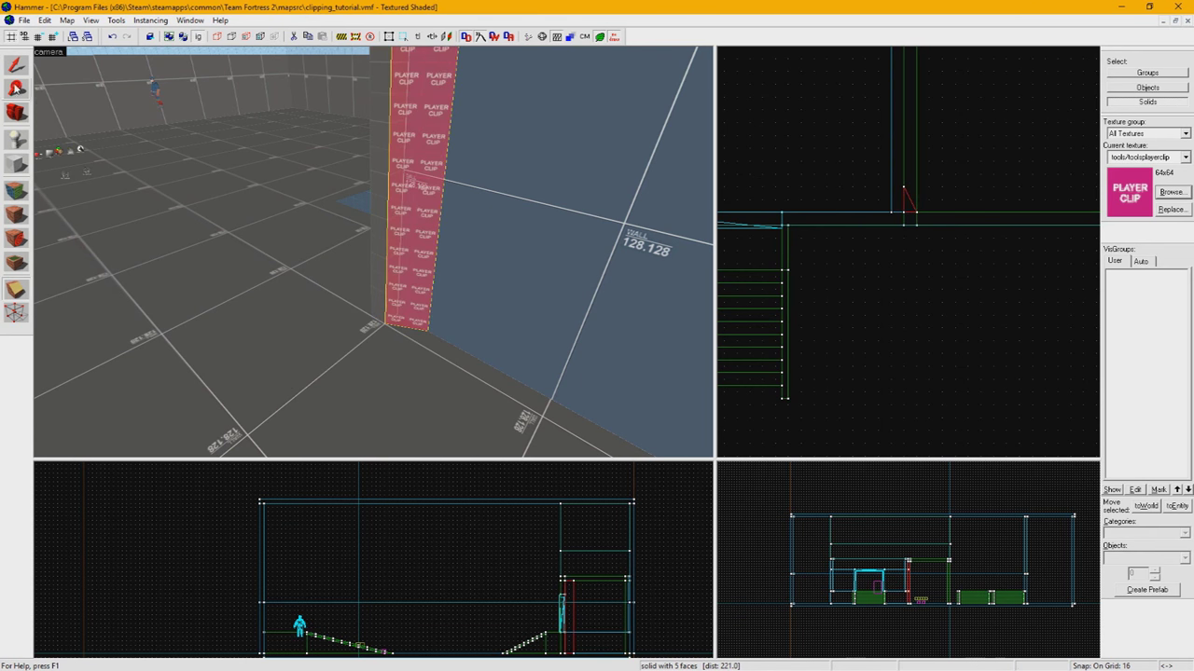
pyautogui.click(16, 66)
pyautogui.click(959, 317)
# Inspect the playerclip wedge beside the pillar in the plan and camera views from both sides.
pyautogui.press('z')
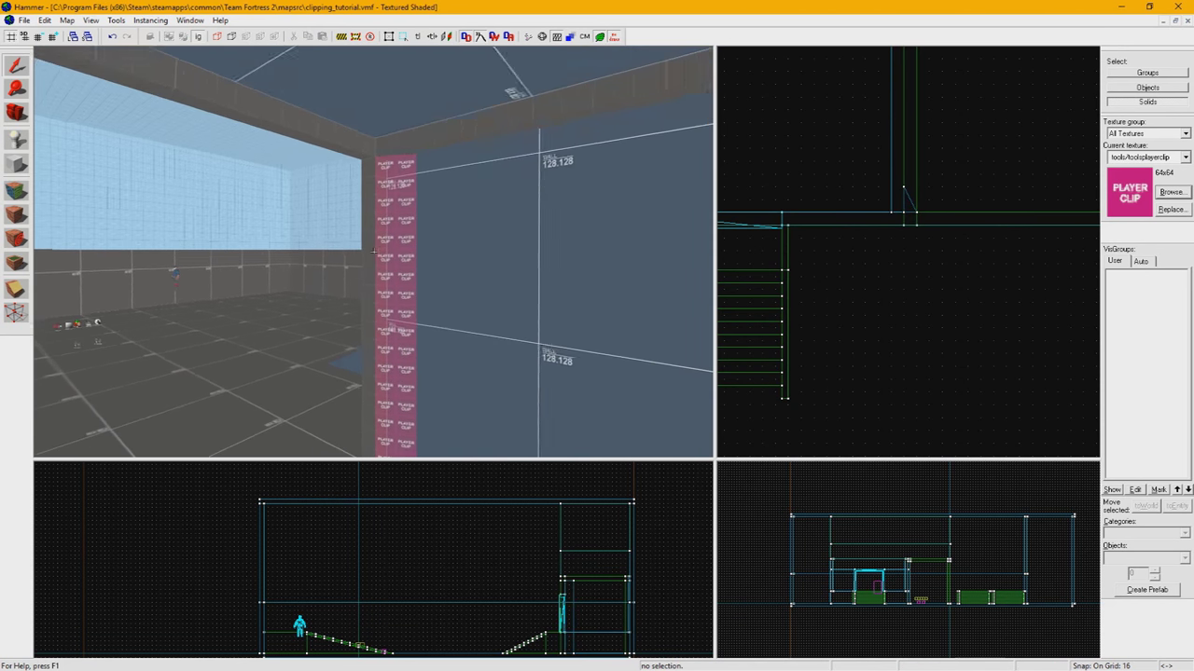
pyautogui.press('w')
pyautogui.press('z')
pyautogui.scroll(6, 934, 161)
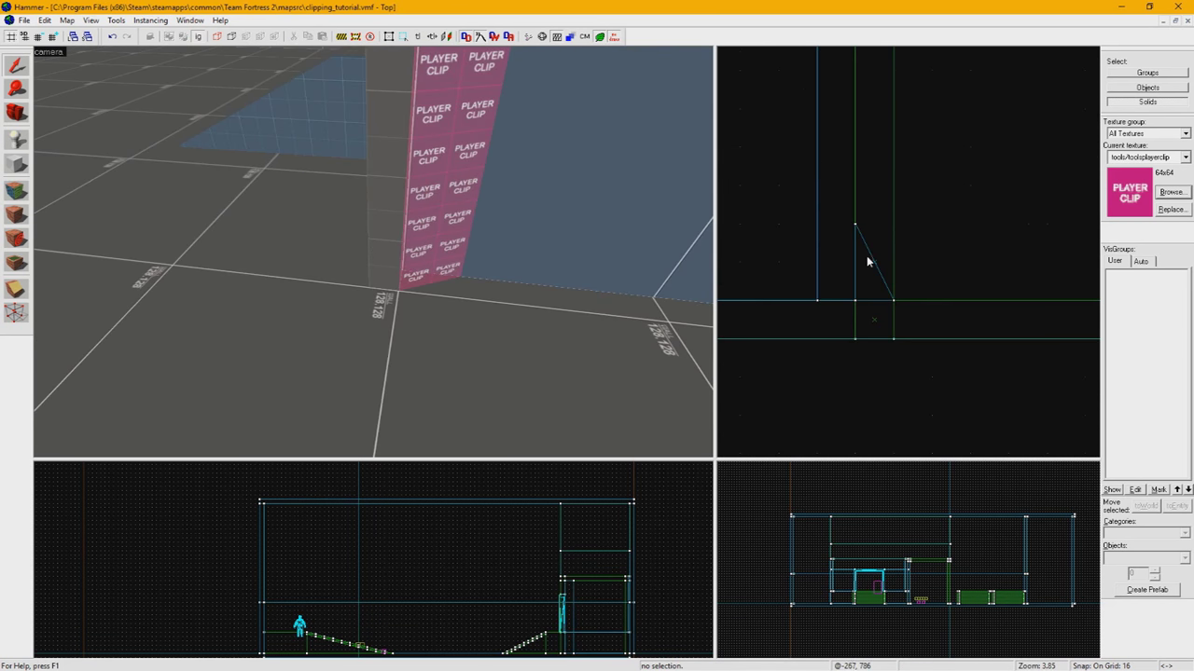
pyautogui.scroll(1, 866, 262)
pyautogui.press('z')
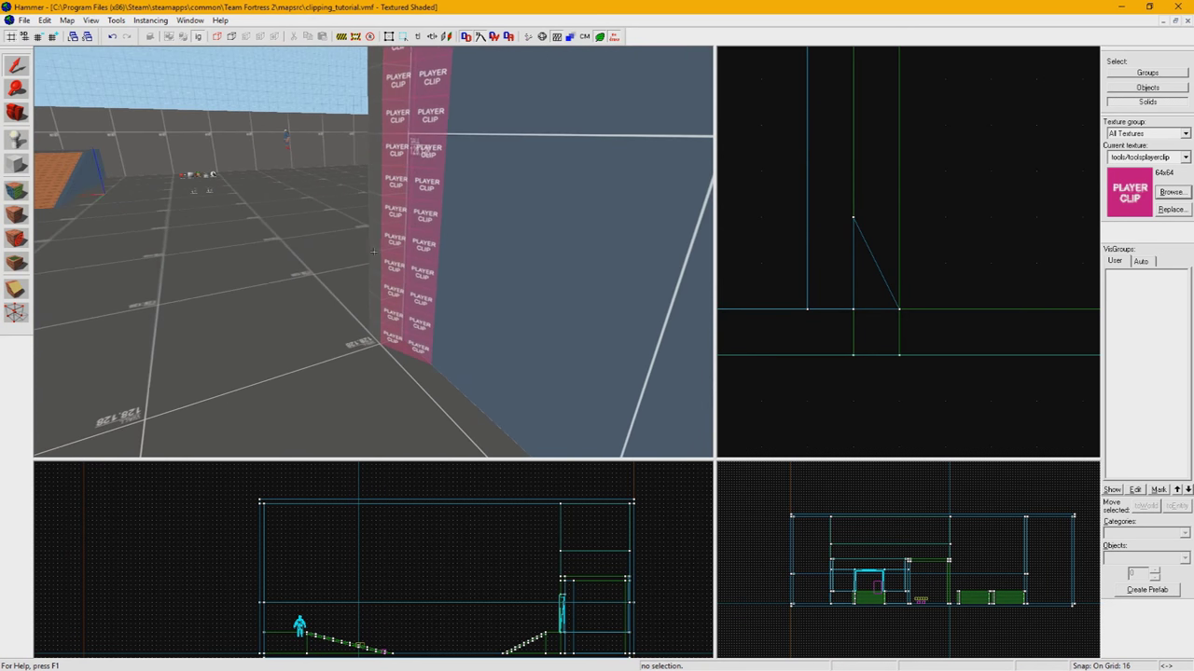
pyautogui.press('w')
pyautogui.press('s')
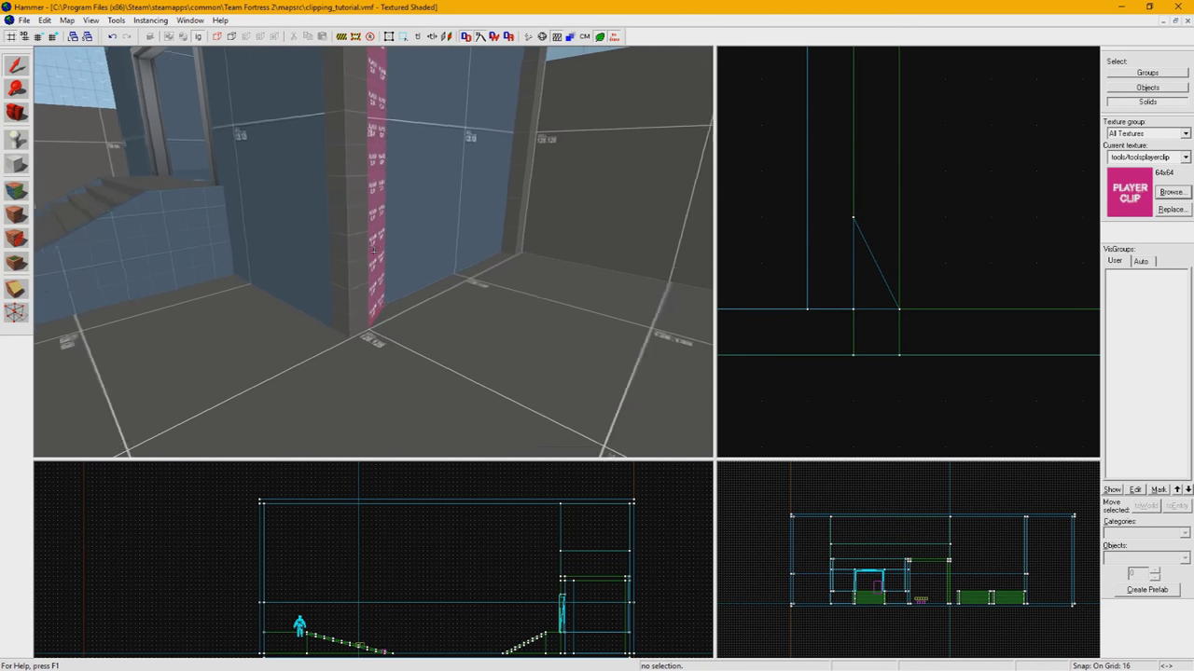
pyautogui.press('s')
pyautogui.press('z')
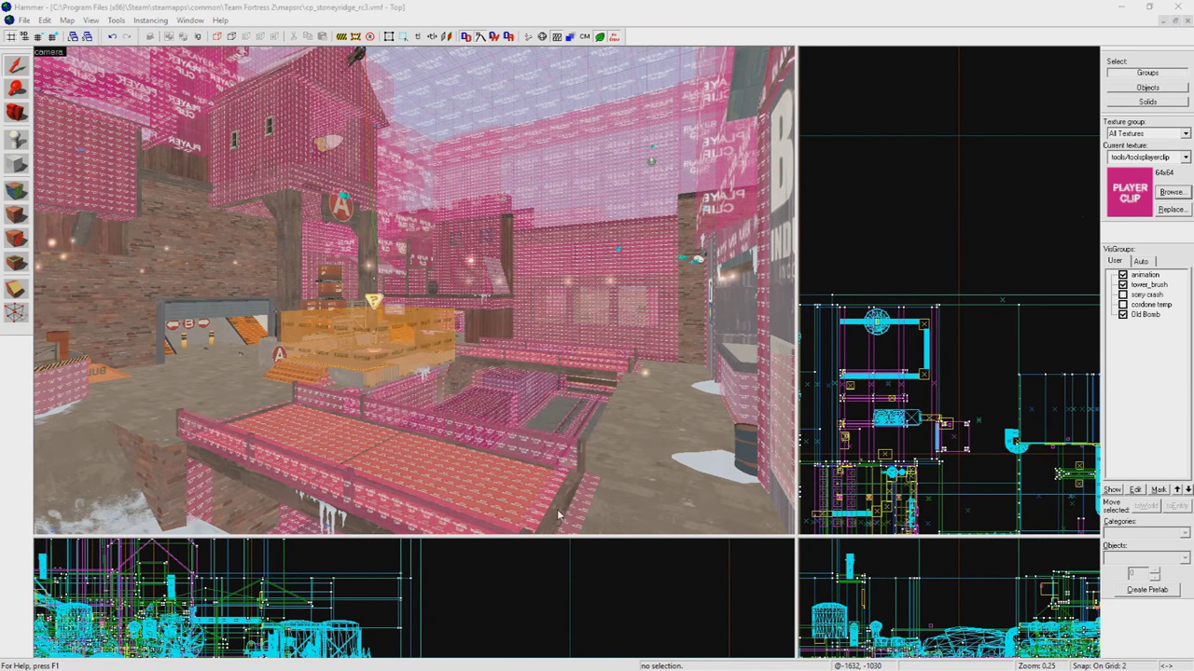
# Hide the Tool Brushes auto visgroup in the cp_stoneyridge_rc3 map.
pyautogui.click(600, 87)
pyautogui.press('z')
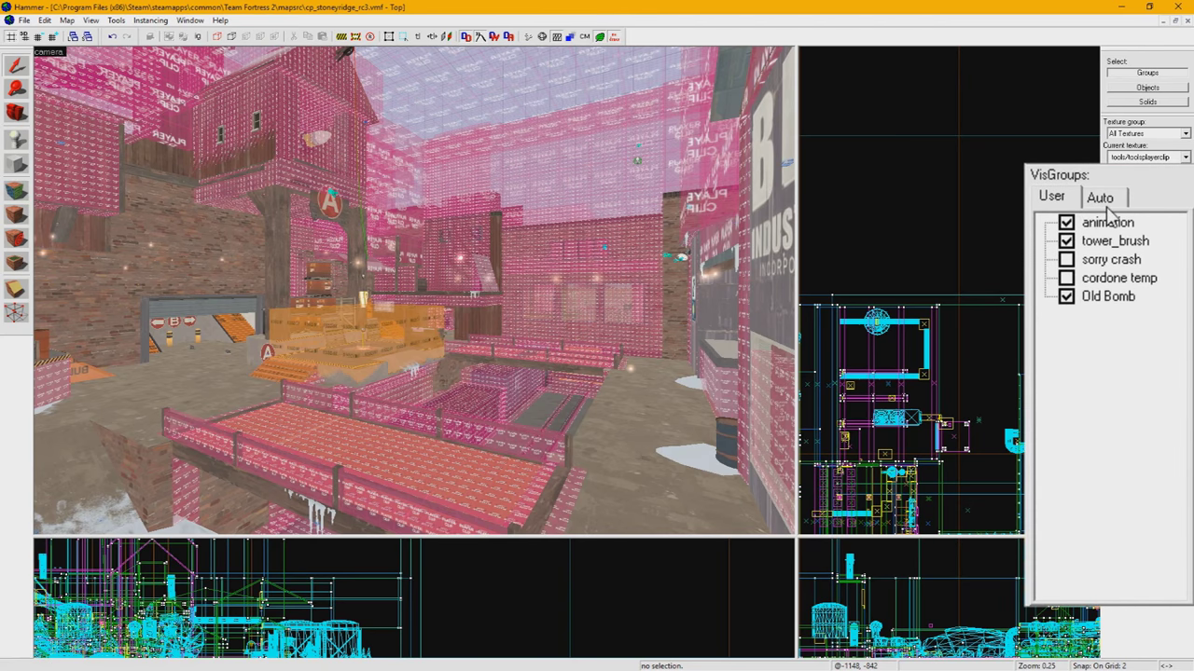
pyautogui.click(1100, 198)
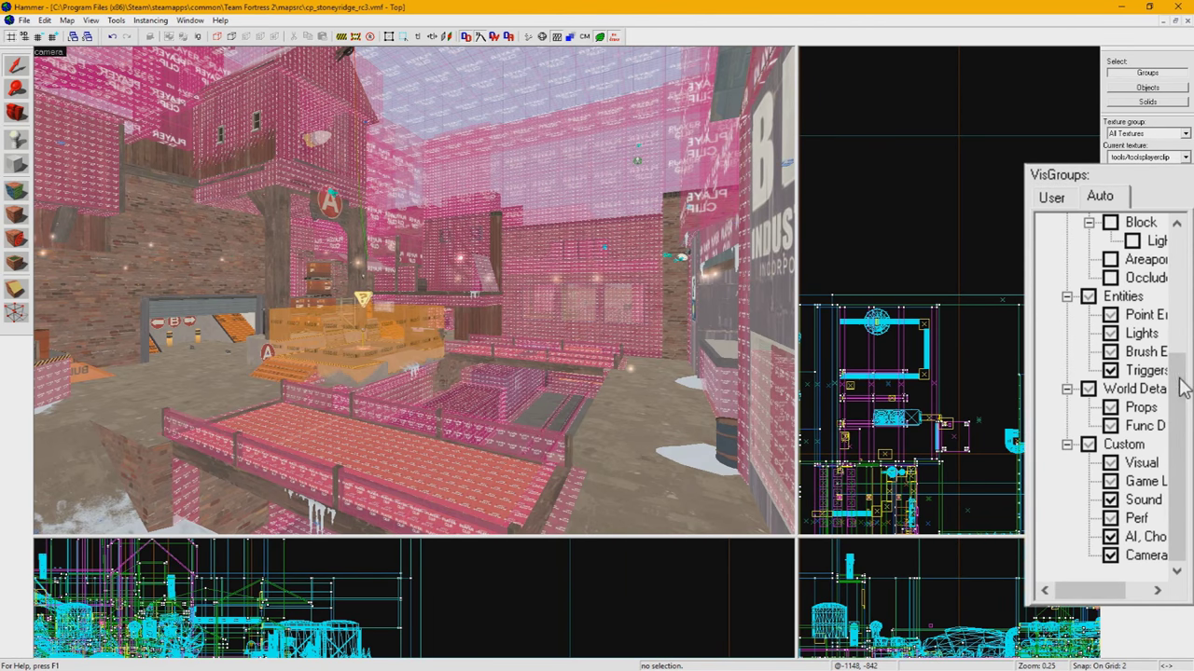
pyautogui.scroll(5, 1183, 387)
pyautogui.click(1087, 333)
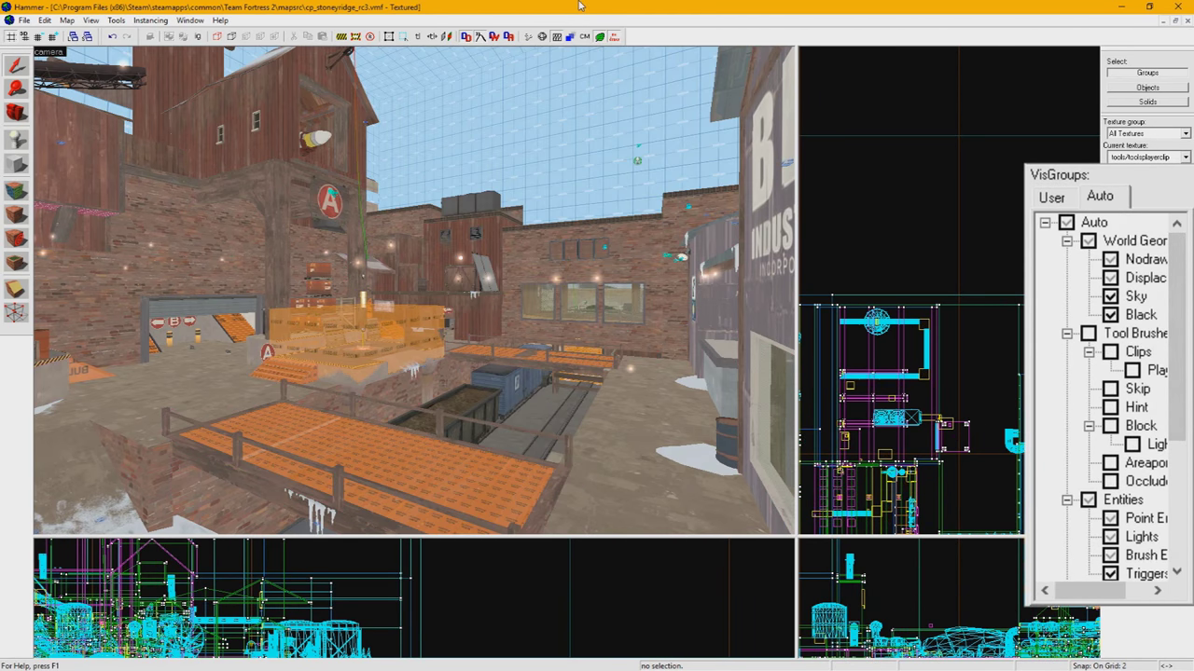
# Look over the area around control point A in the map with the tool brushes hidden.
pyautogui.press('z')
pyautogui.press('w')
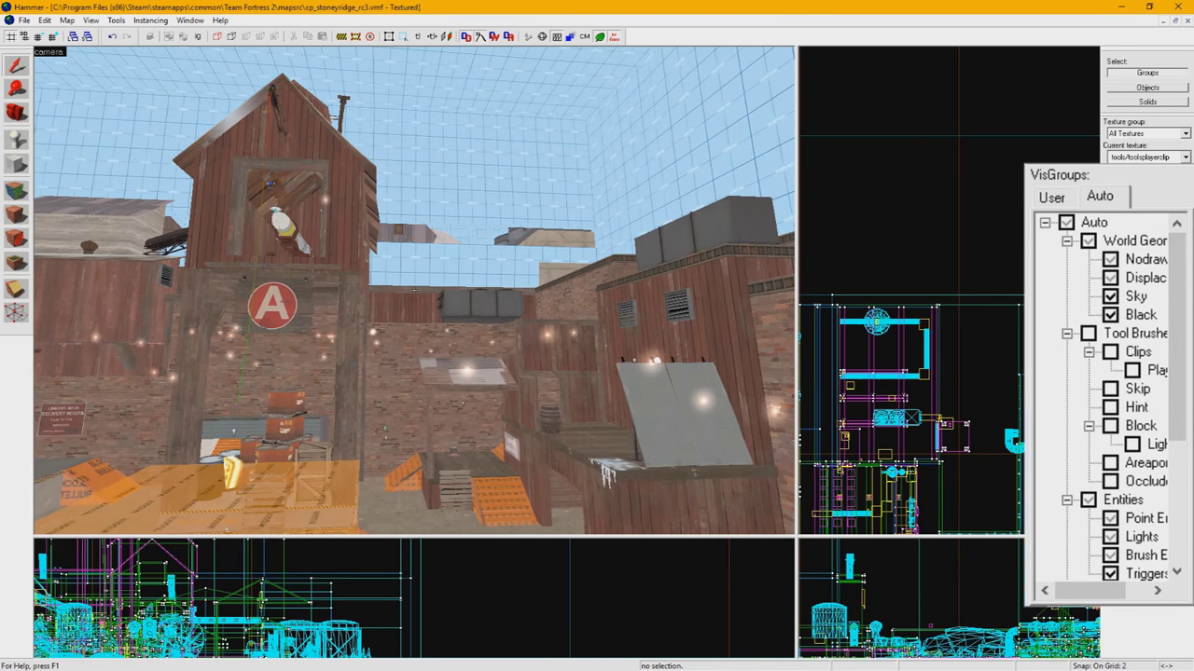
pyautogui.press('d')
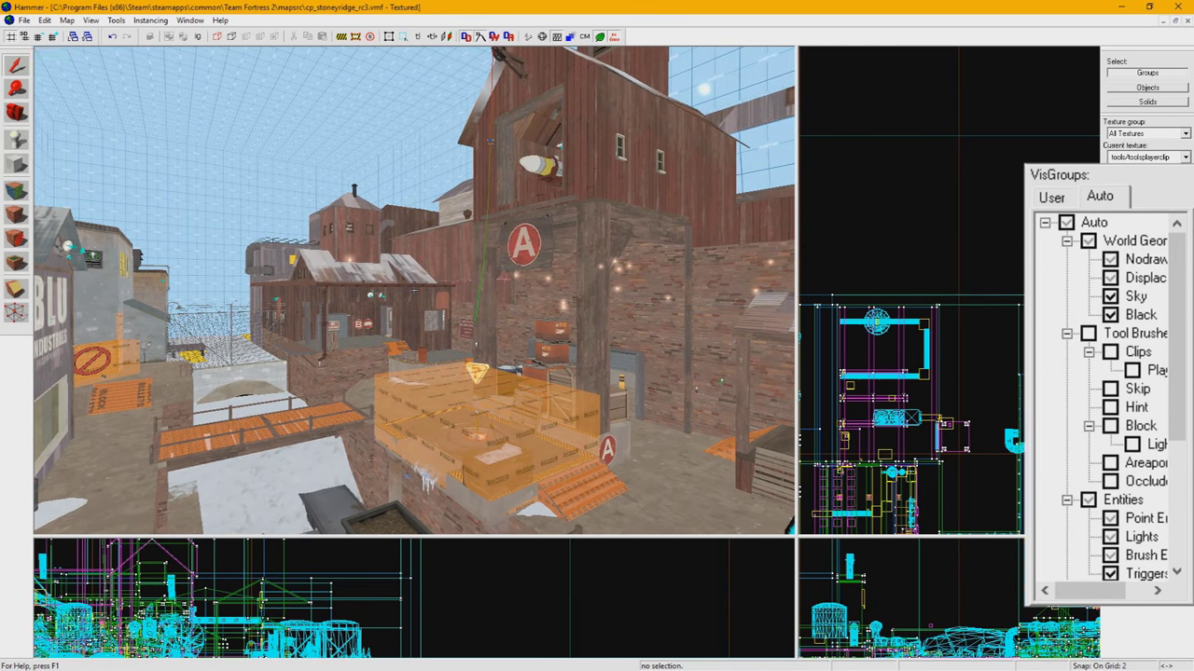
pyautogui.press('z')
pyautogui.press('s')
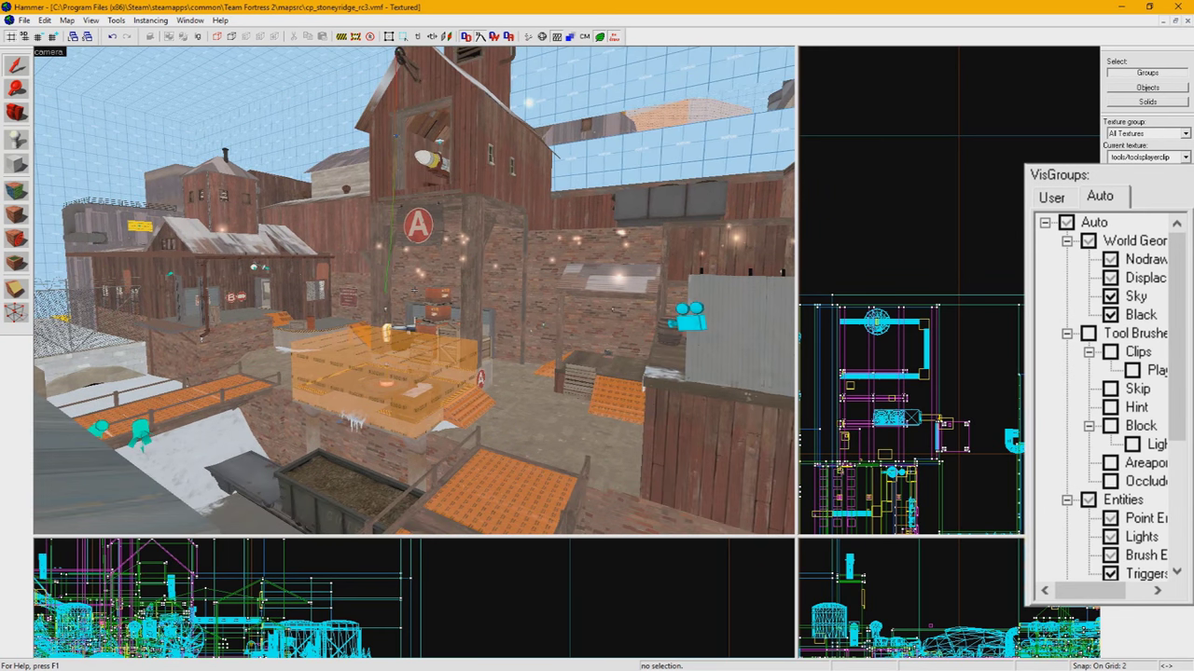
# Fly around control point A and the wooden bridges to check the map from several sides without tool brushes.
pyautogui.press('z')
pyautogui.press('w')
pyautogui.press('a')
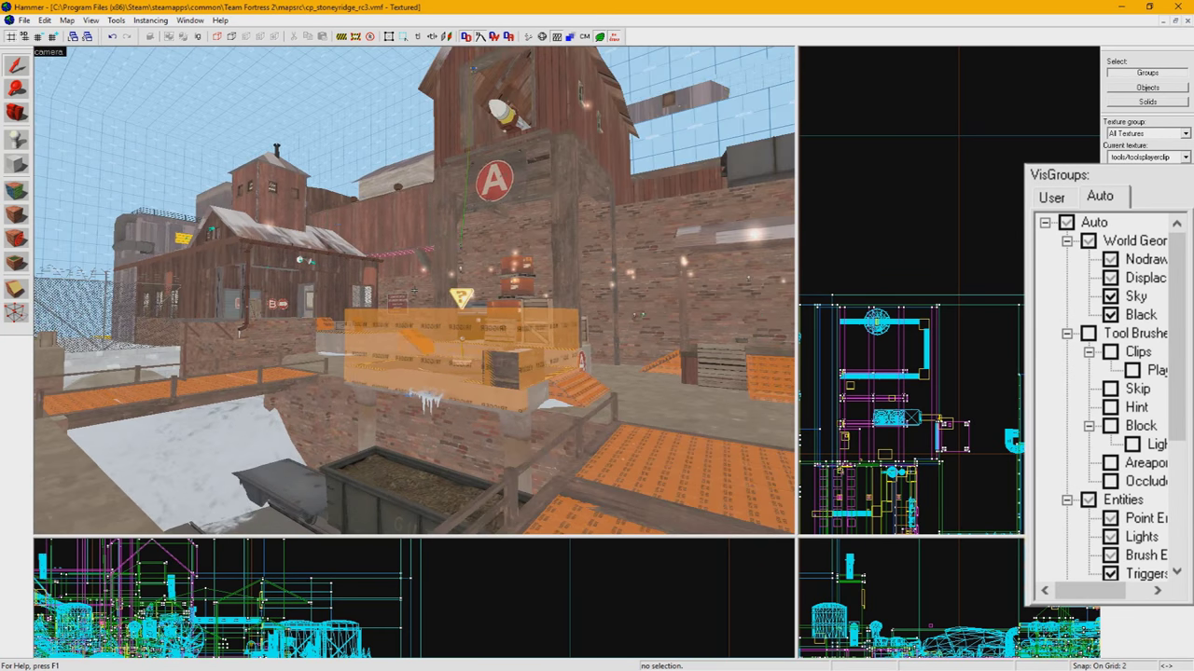
pyautogui.press('a')
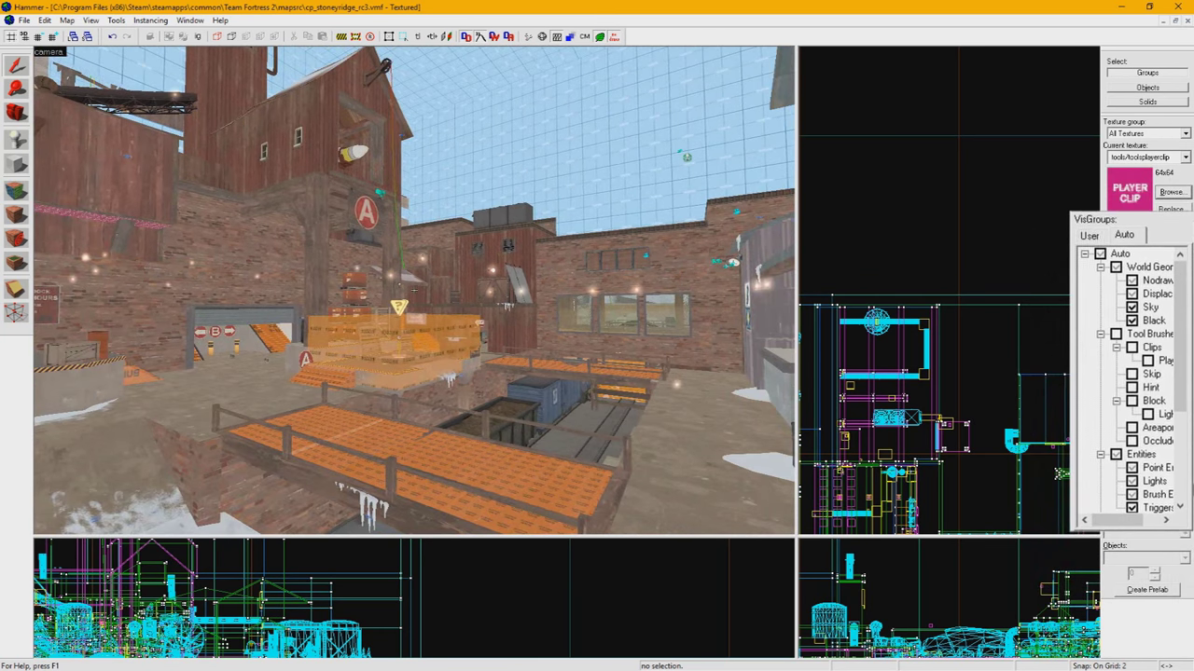
pyautogui.press('z')
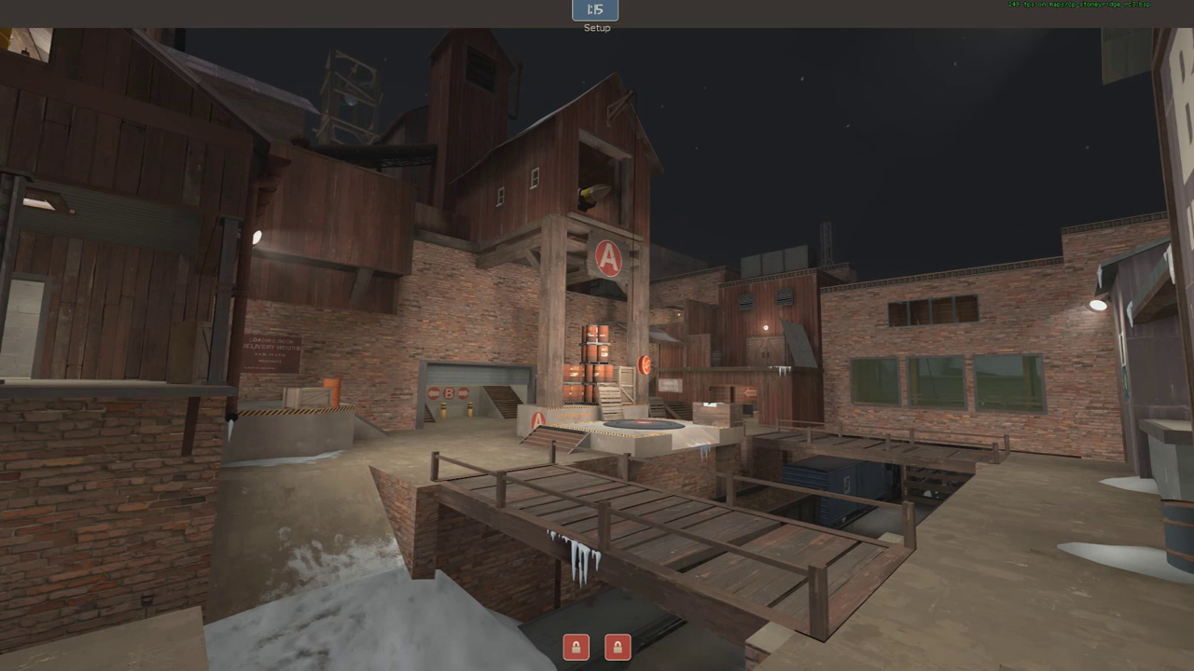
# Switch to Team Fortress 2 and run the console commands sv_cheats 1 and r_drawclipbrushes 2.
pyautogui.press('`')
pyautogui.write('sv_chea')
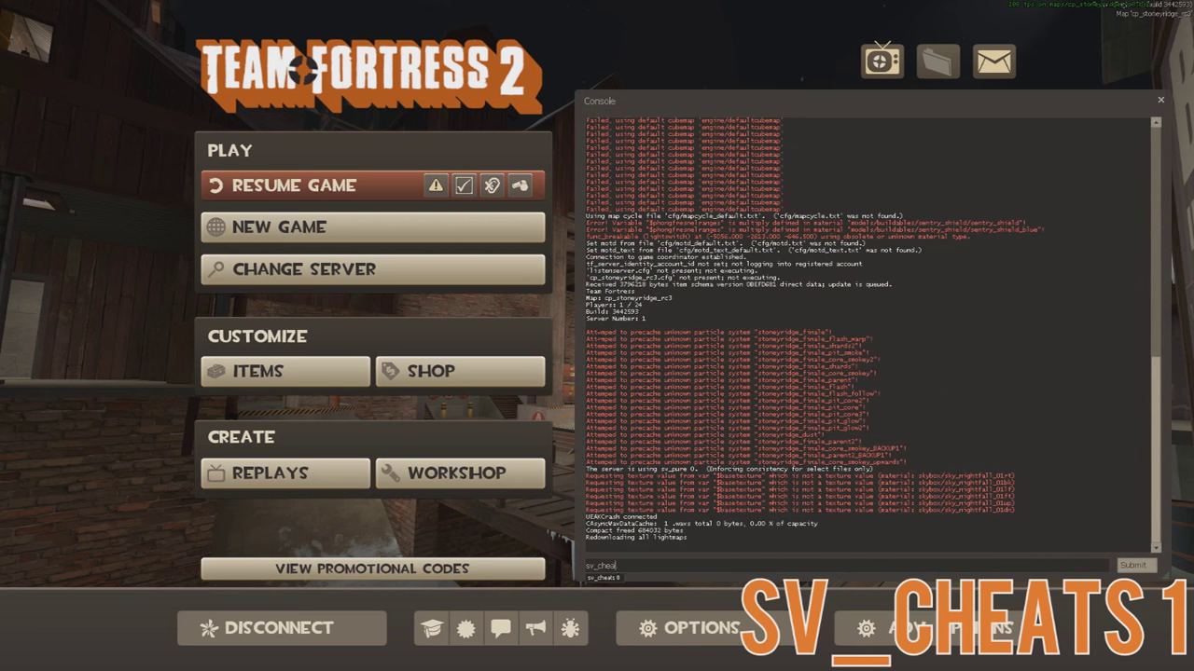
pyautogui.write('ts 1')
pyautogui.press('Return')
pyautogui.write('r_d')
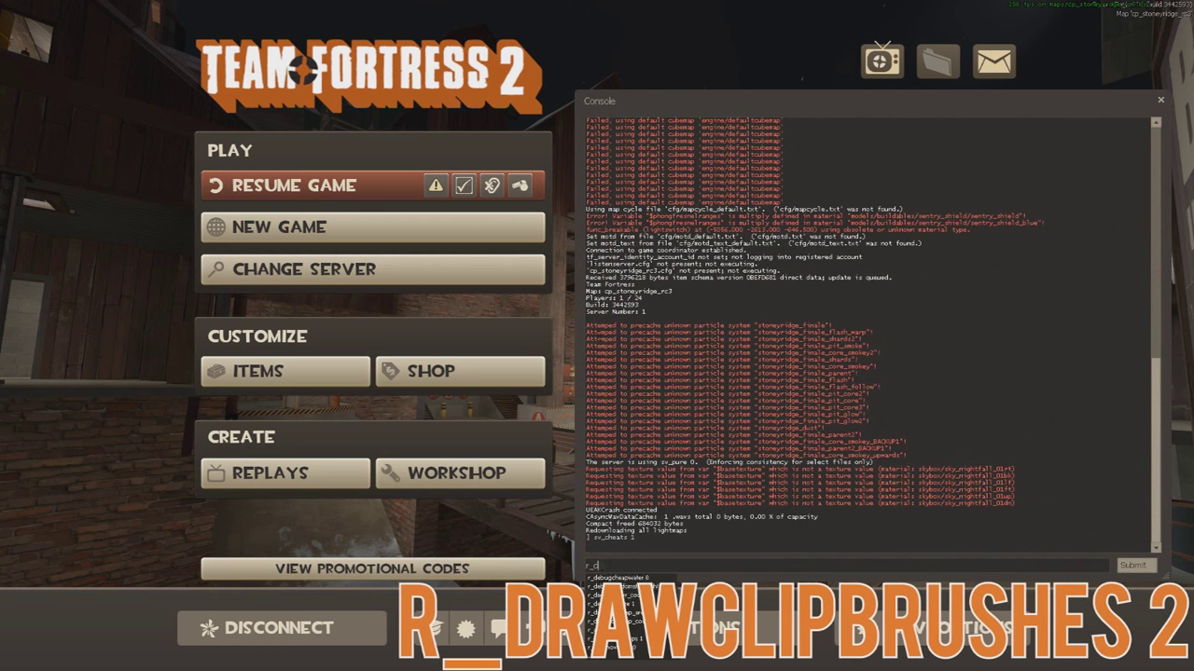
pyautogui.write('rawclipbrushes 2')
pyautogui.press('Return')
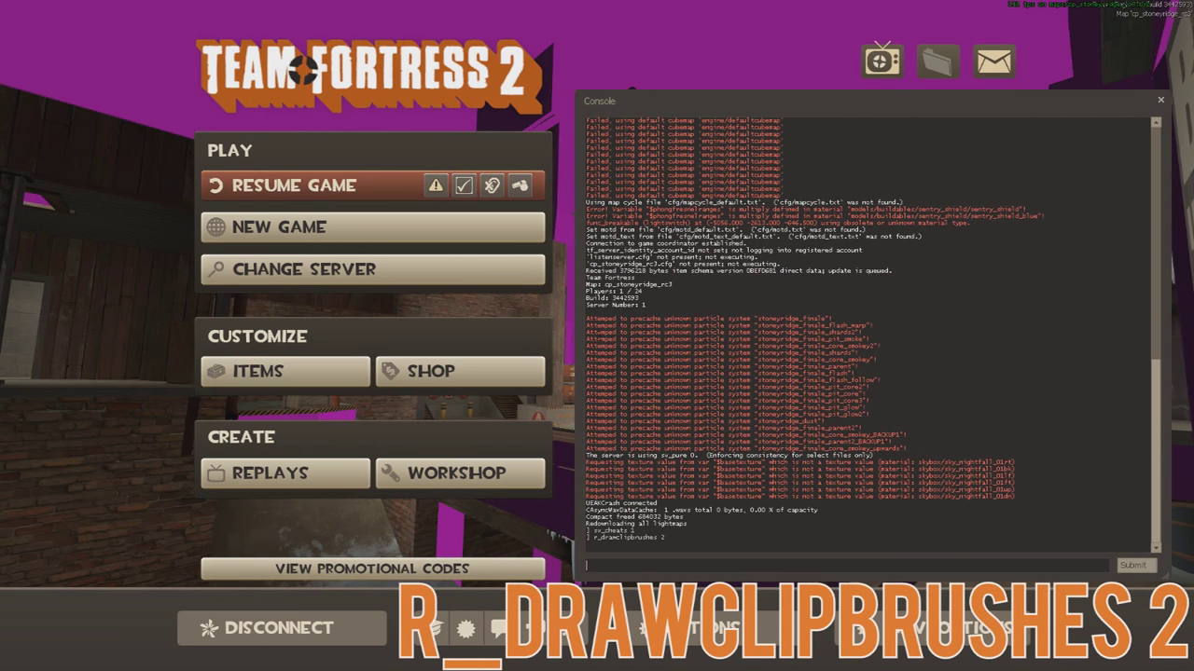
pyautogui.press('`')
# Fly through cp_stoneyridge_rc3 in the game to examine the drawn clip brushes on bridges, railings and buildings.
pyautogui.press('d')
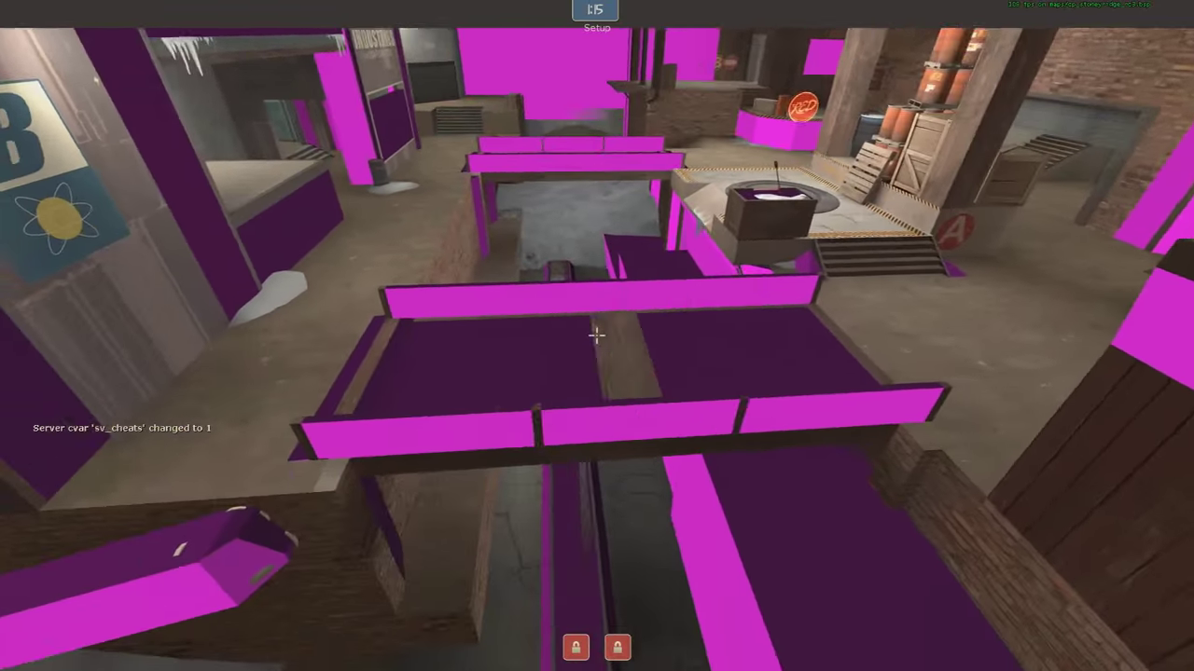
pyautogui.press('w')
pyautogui.press('w')
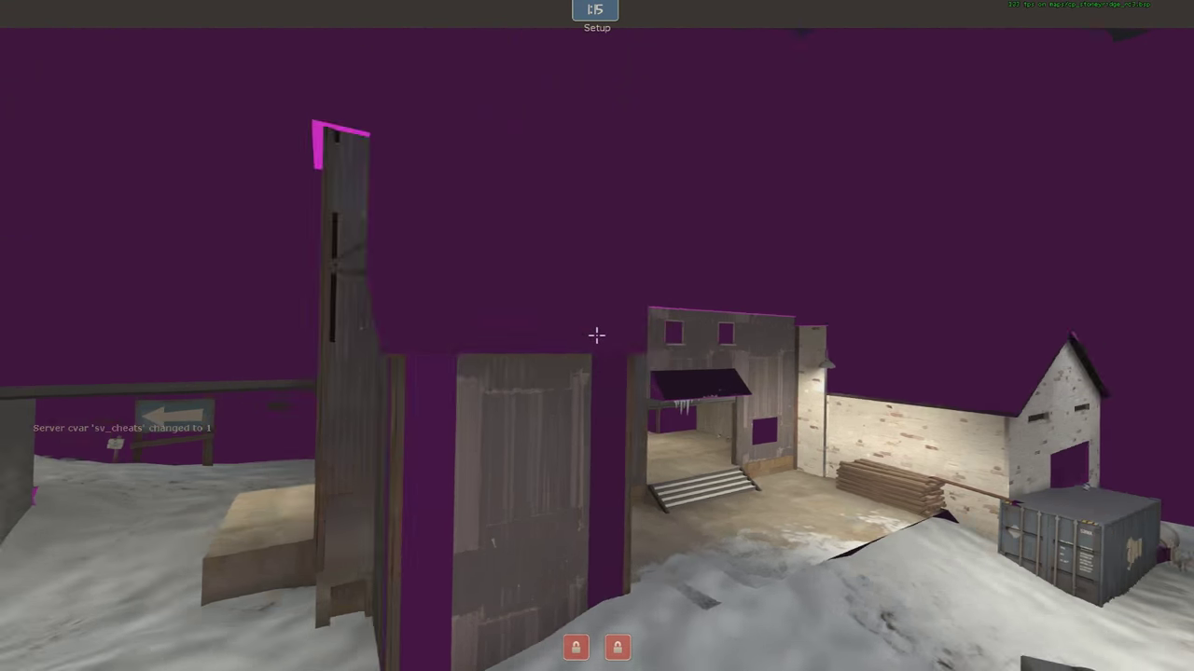
pyautogui.press('s')
pyautogui.press('w')
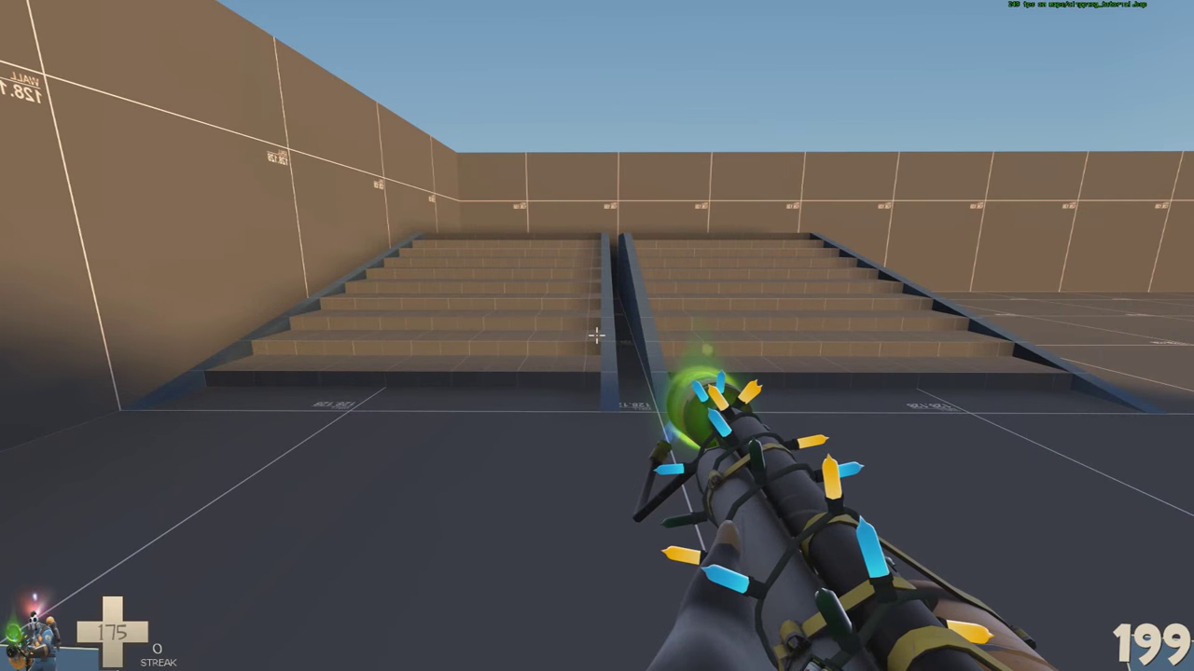
# Walk up the unclipped and the clipped stairs in the clipping tutorial map to compare the movement.
pyautogui.press('a')
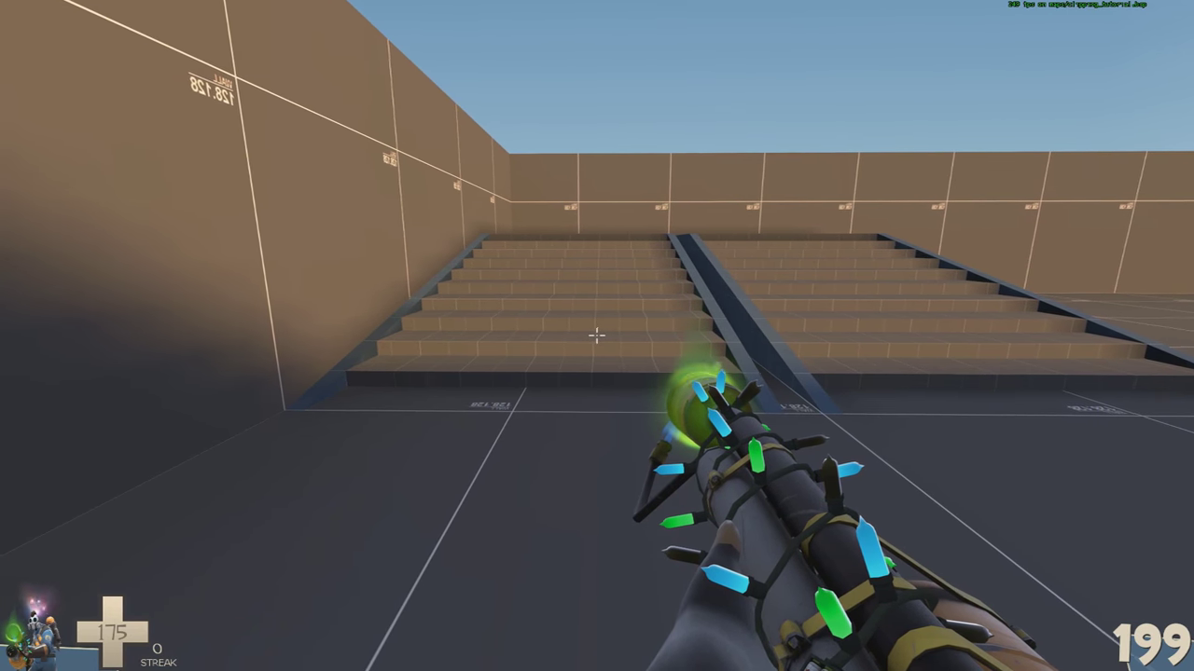
pyautogui.press('w')
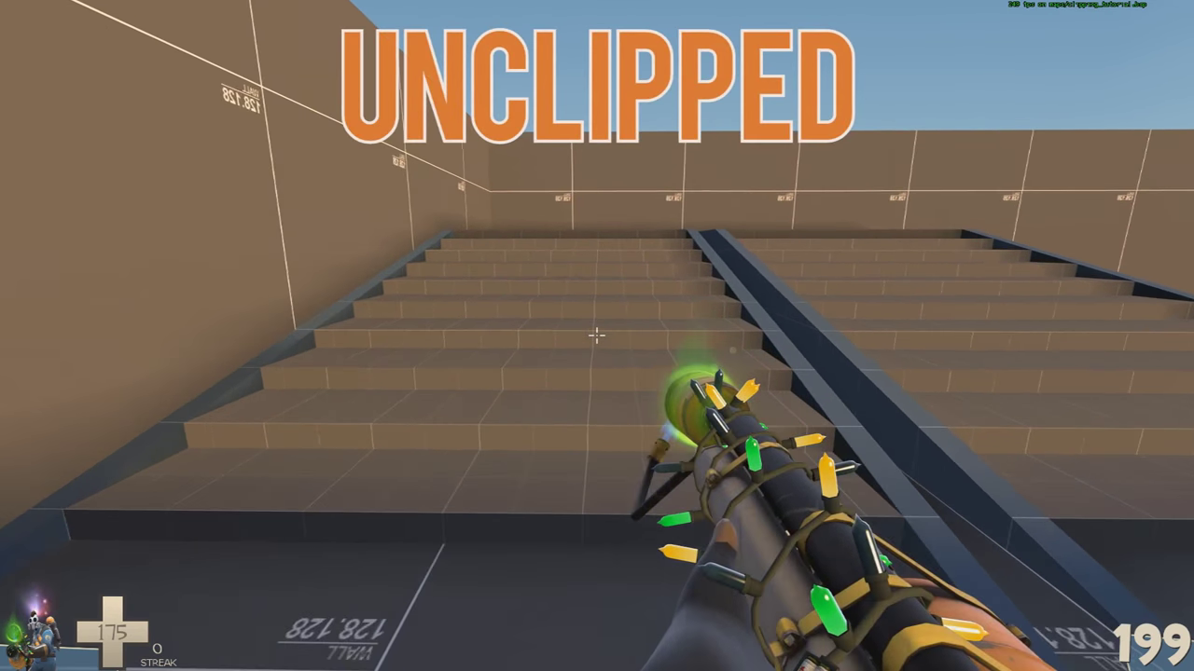
pyautogui.press('s')
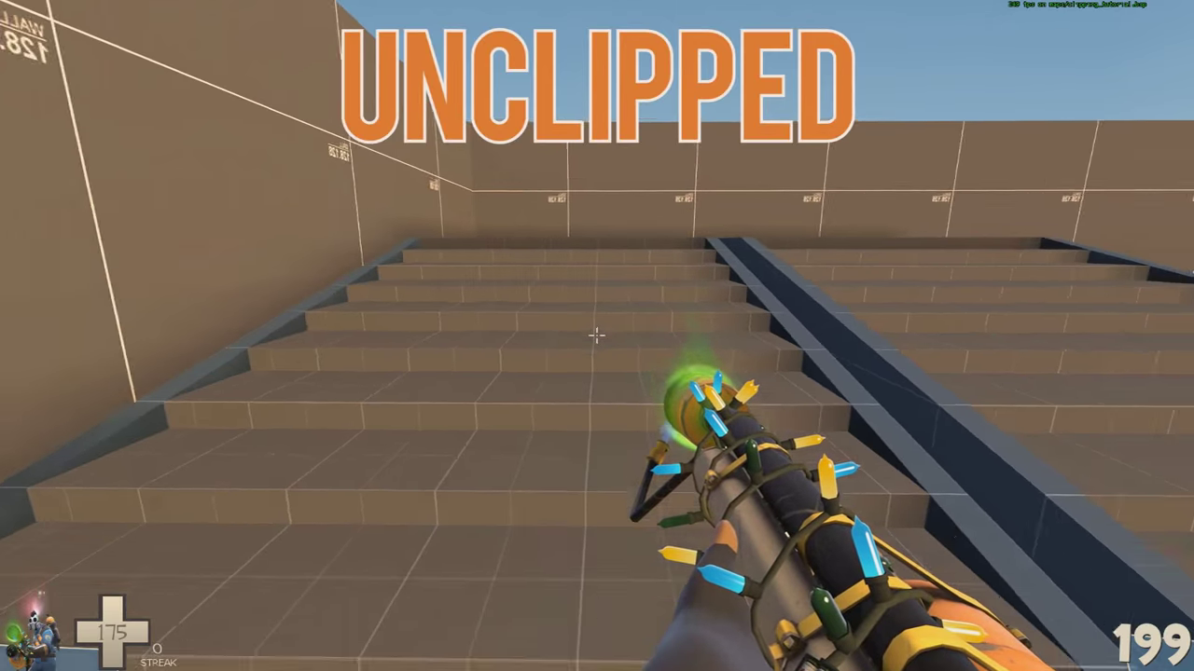
pyautogui.press('w')
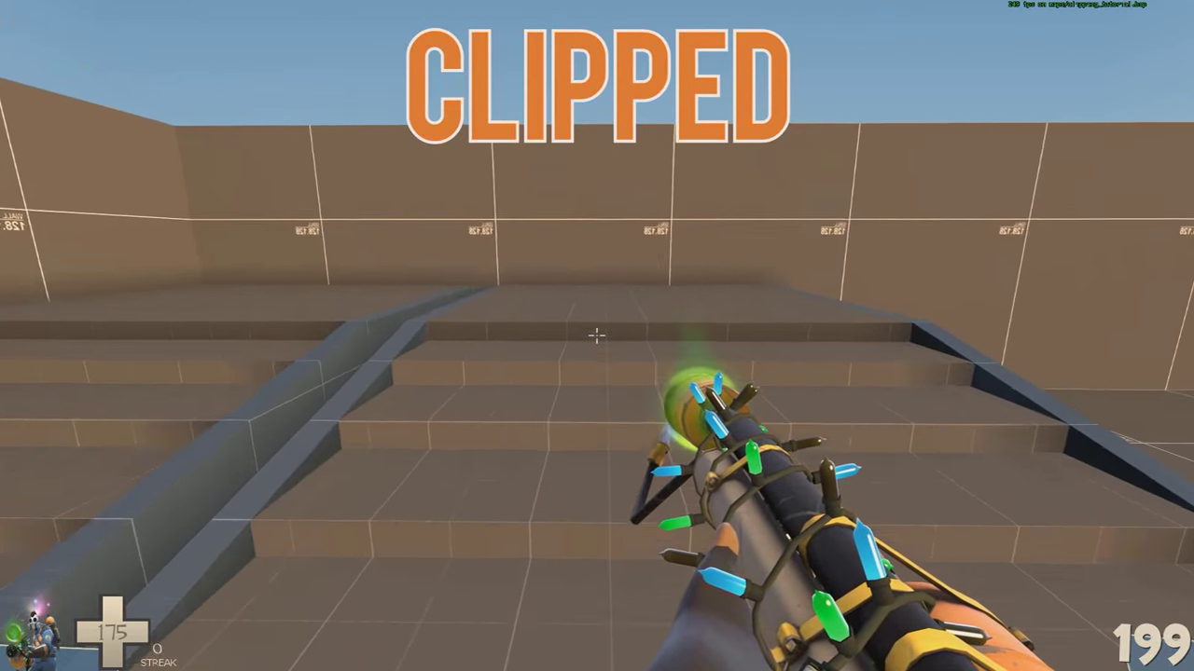
pyautogui.press('s')
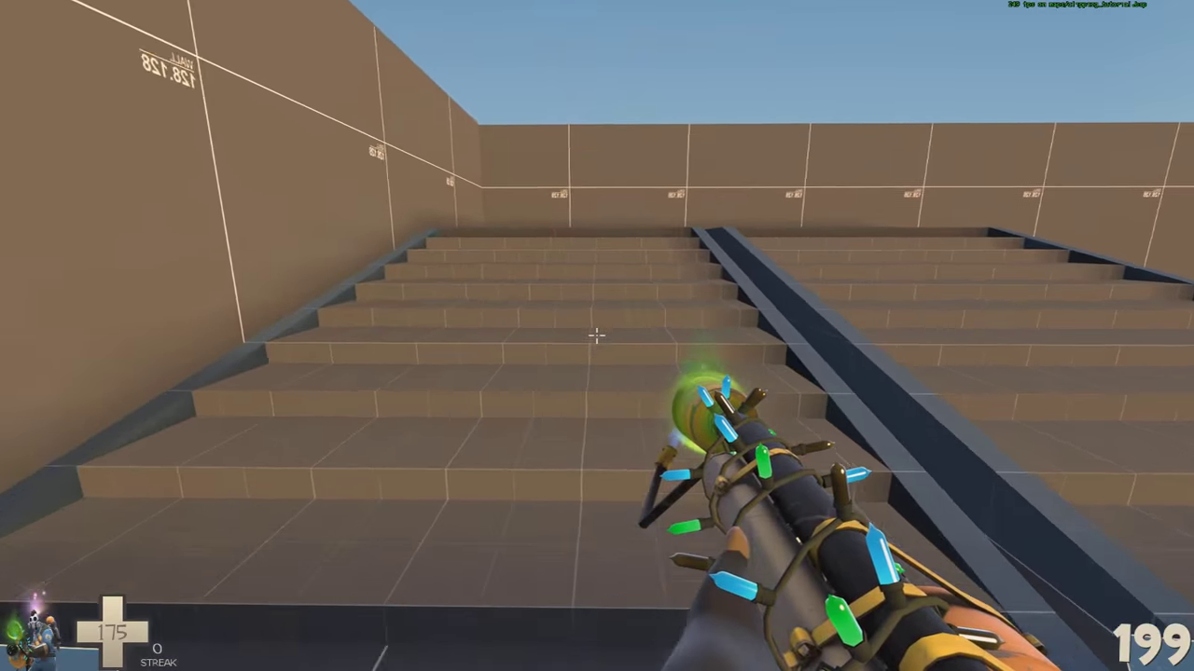
# Walk up and down the unclipped stairs repeatedly to check how the view moves on each step.
pyautogui.press('w')
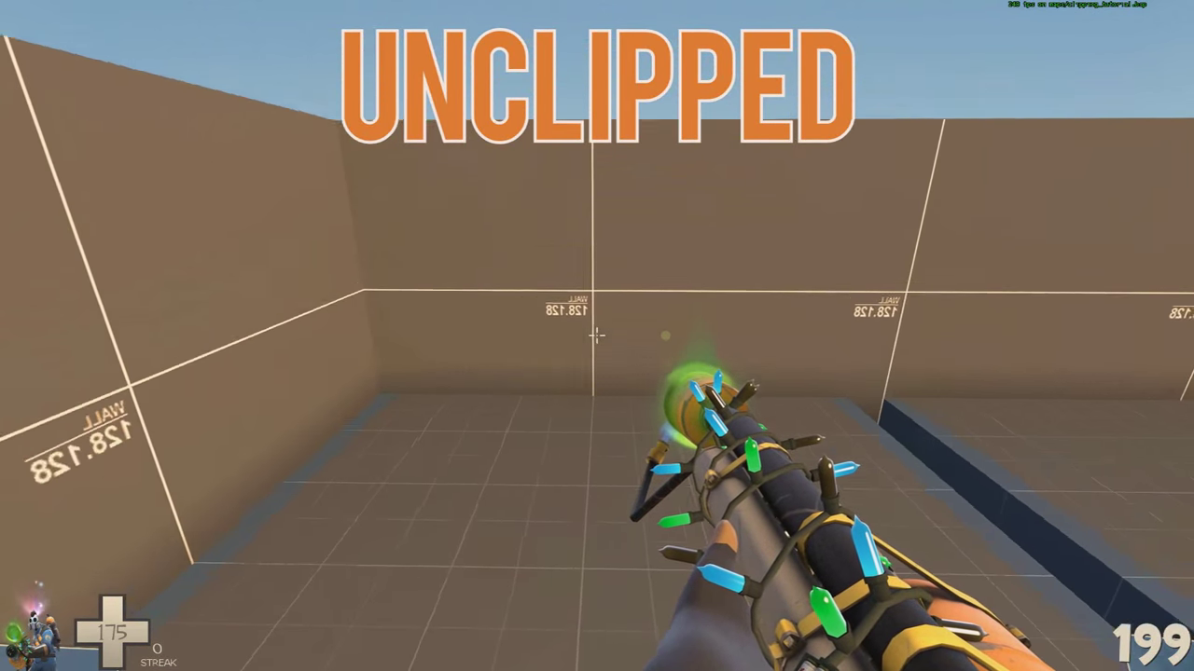
pyautogui.press('s')
pyautogui.press('w')
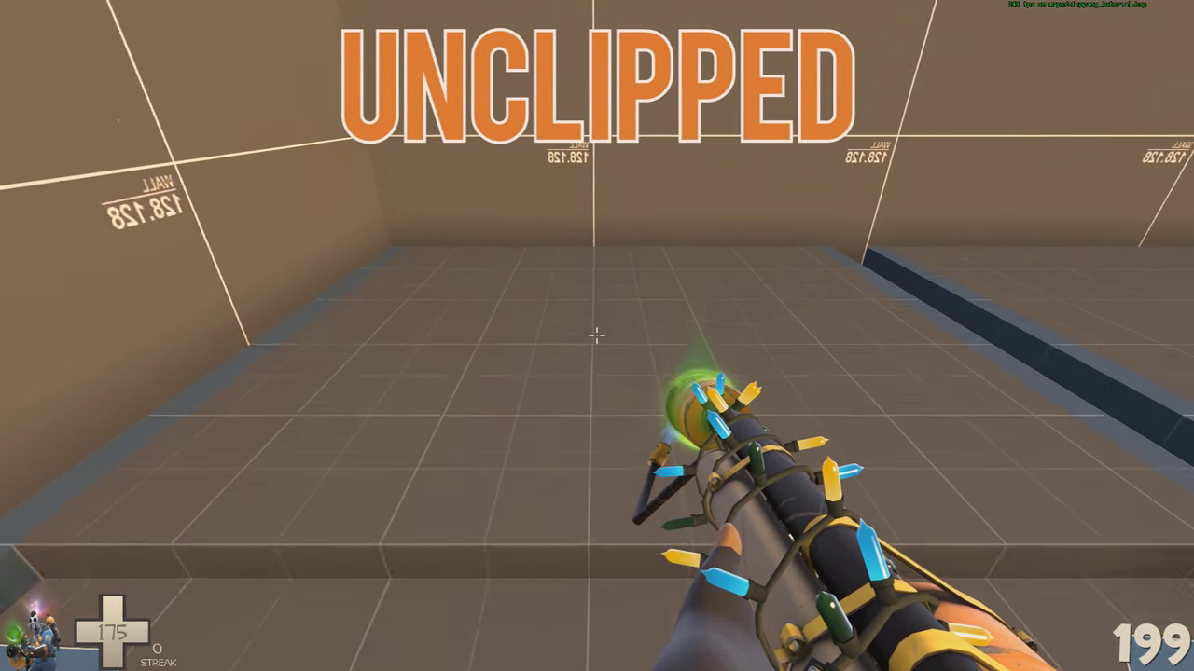
pyautogui.press('s')
pyautogui.press('w')
pyautogui.press('s')
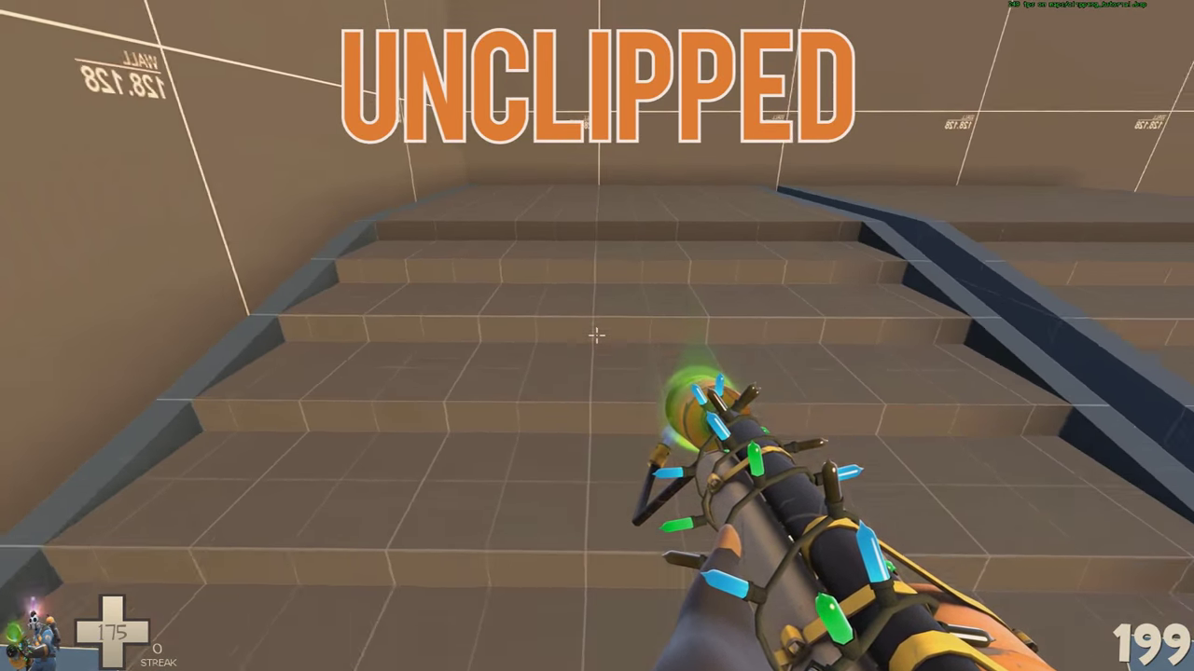
pyautogui.press('w')
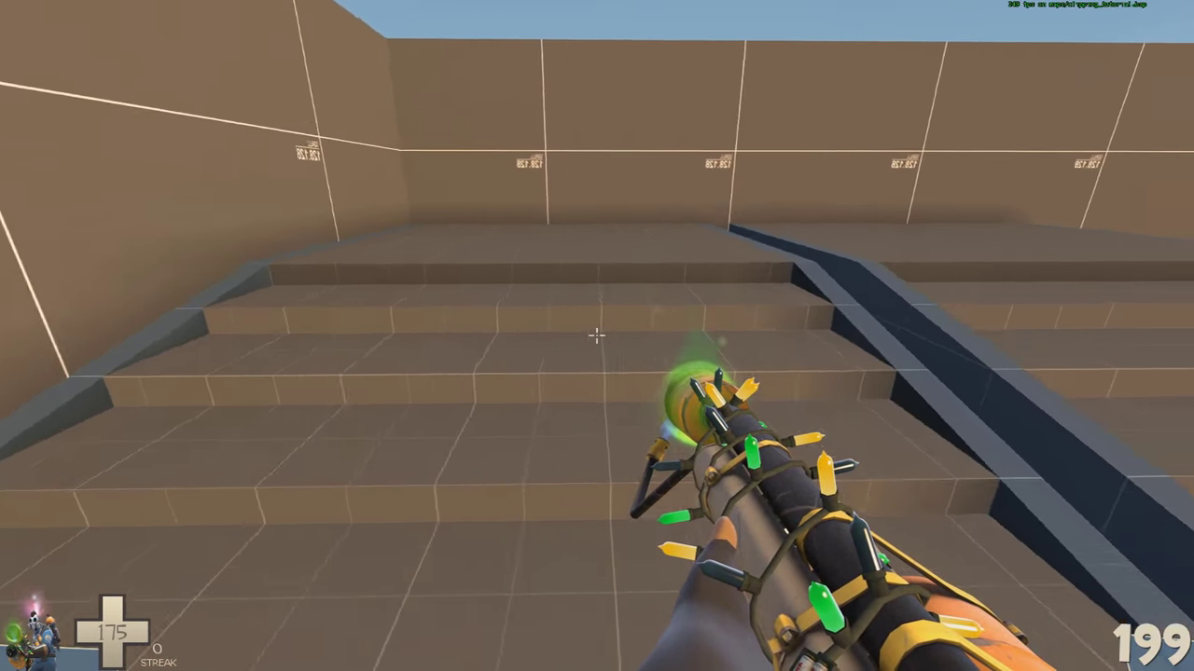
# Move over to the clipped stairs and fire grenades onto them to test how projectiles behave.
pyautogui.press('s')
pyautogui.press('d')
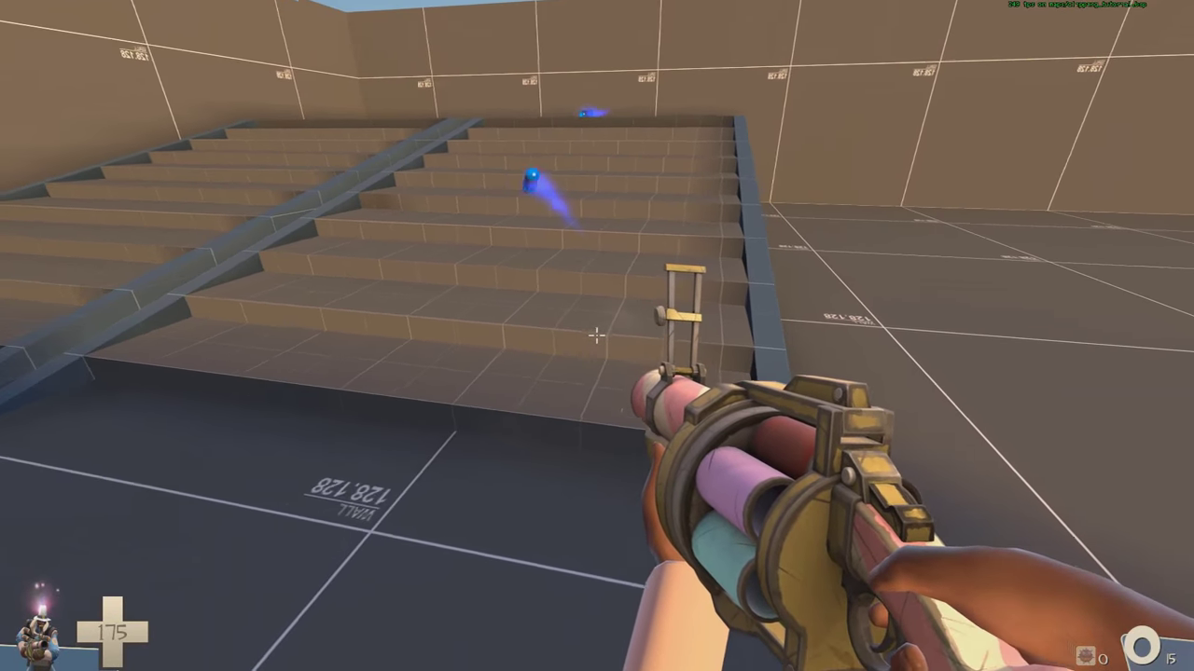
pyautogui.click(597, 336)
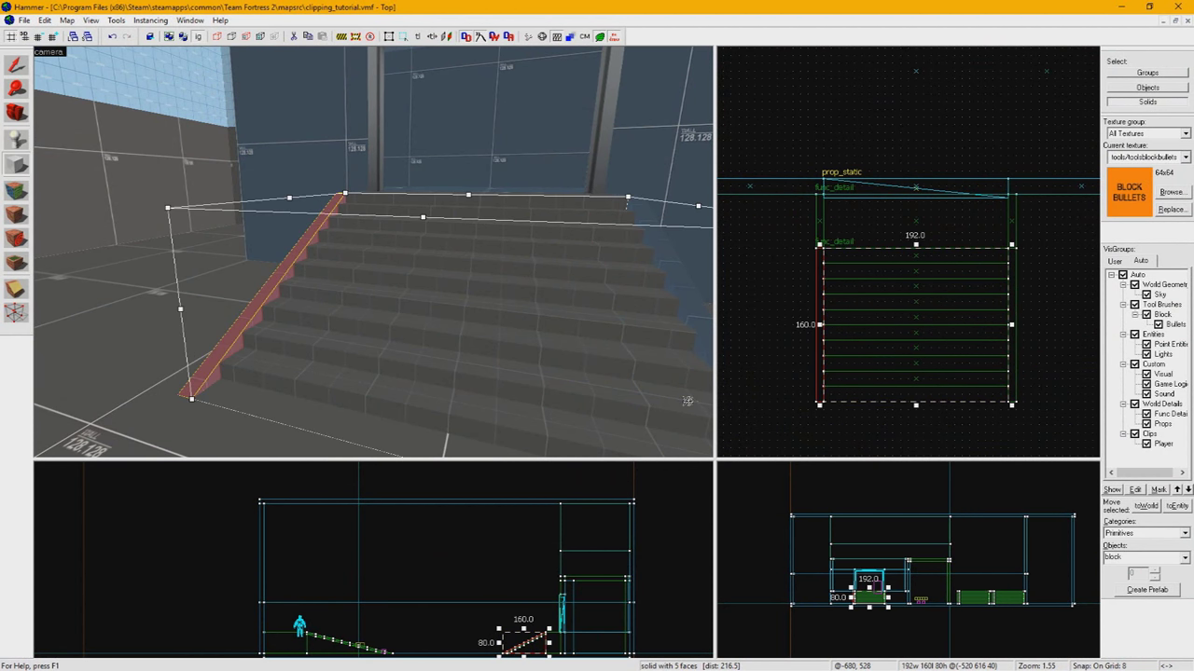
# In Hammer, create a 192 × 160 × 80 blockbullets brush over the stairs, clip it diagonally along their slope, and clear the selection.
pyautogui.press('Return')
pyautogui.click(16, 289)
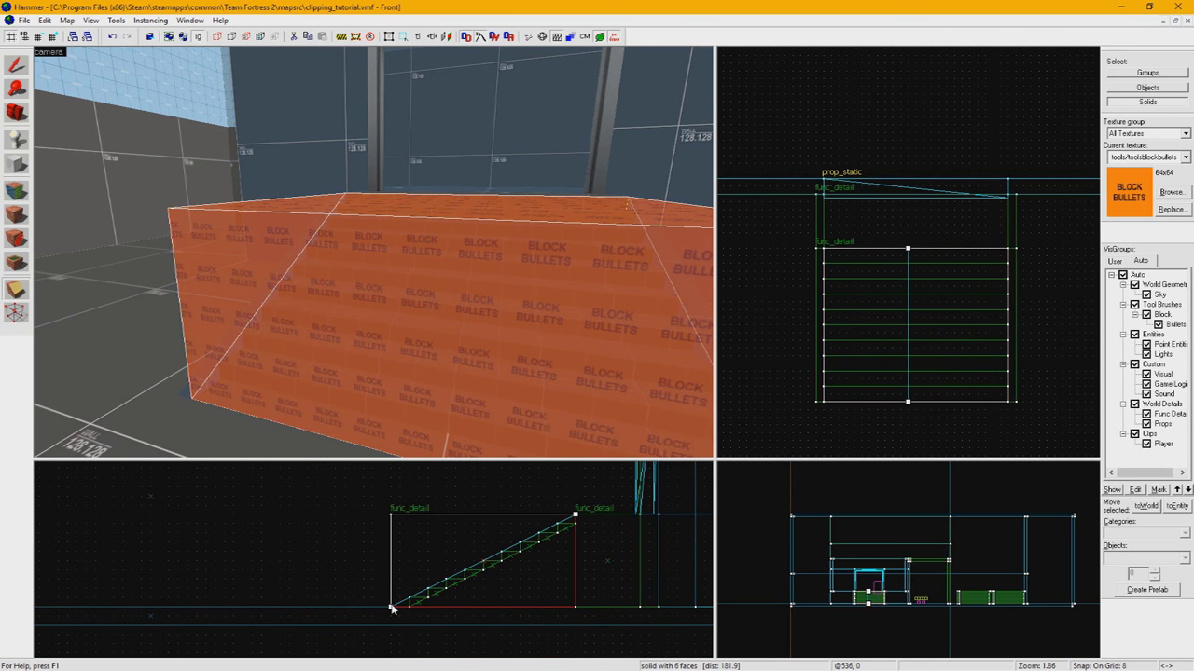
pyautogui.press('Return')
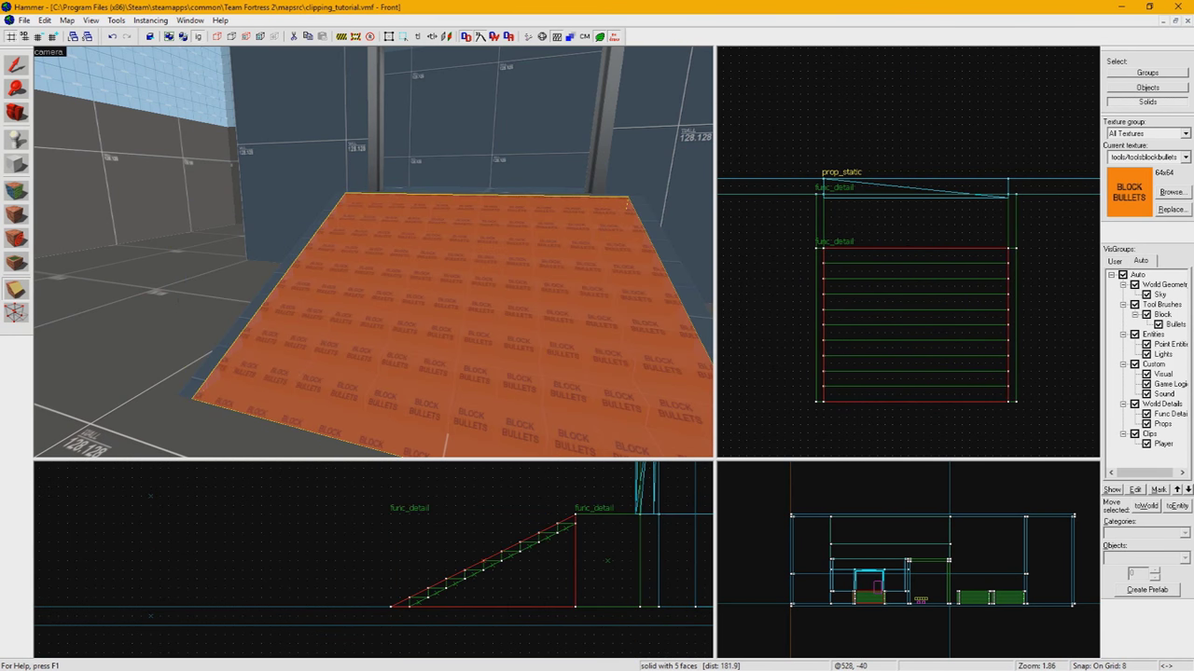
pyautogui.click(861, 156)
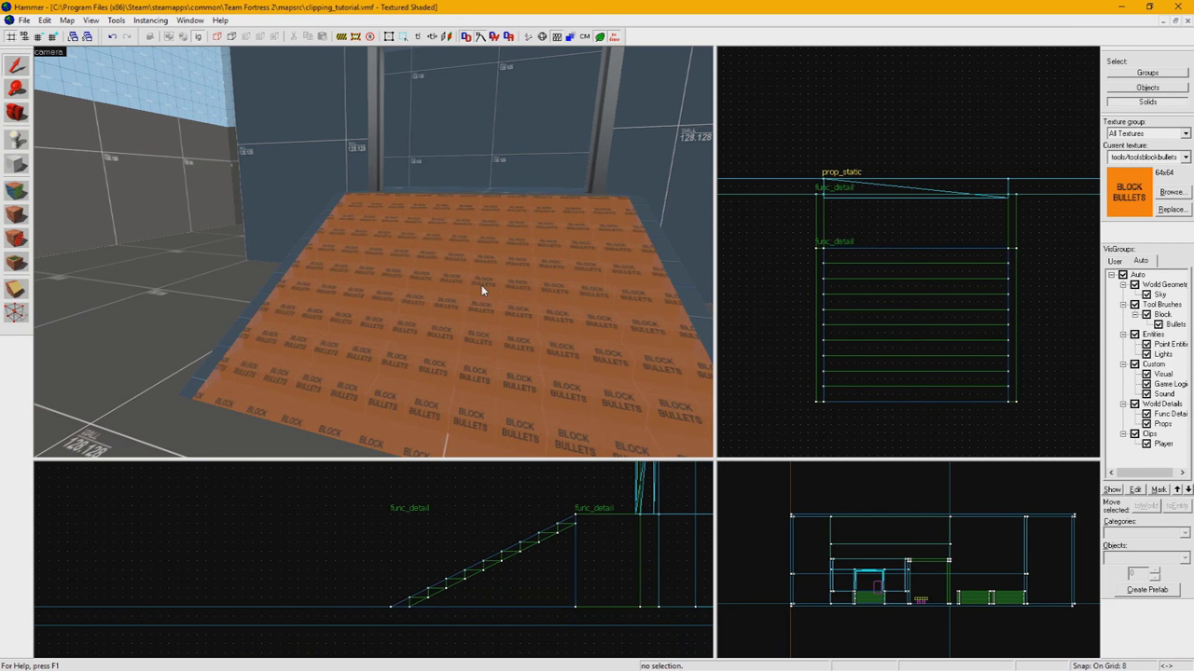
# Inspect the blockbullets ramp covering the stairs from around it in the camera view.
pyautogui.press('z')
pyautogui.press('s')
pyautogui.press('d')
pyautogui.press('z')
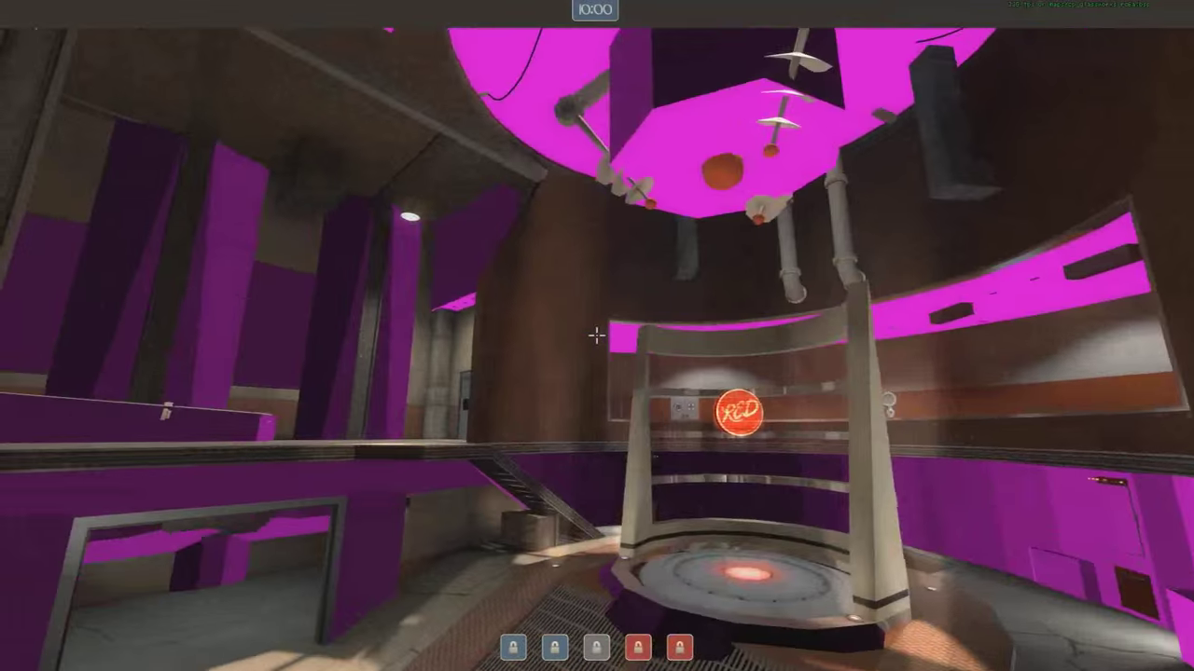
# Fly through the indoor control point map in Team Fortress 2 to examine its drawn clip brushes.
pyautogui.press('w')
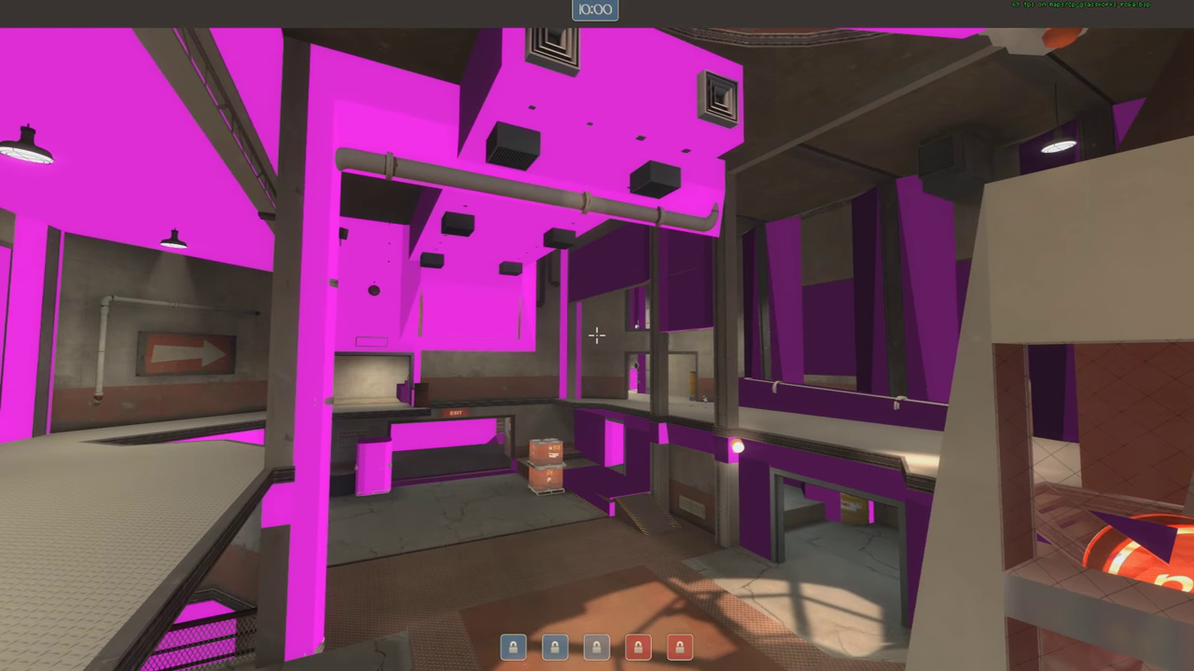
pyautogui.press('w')
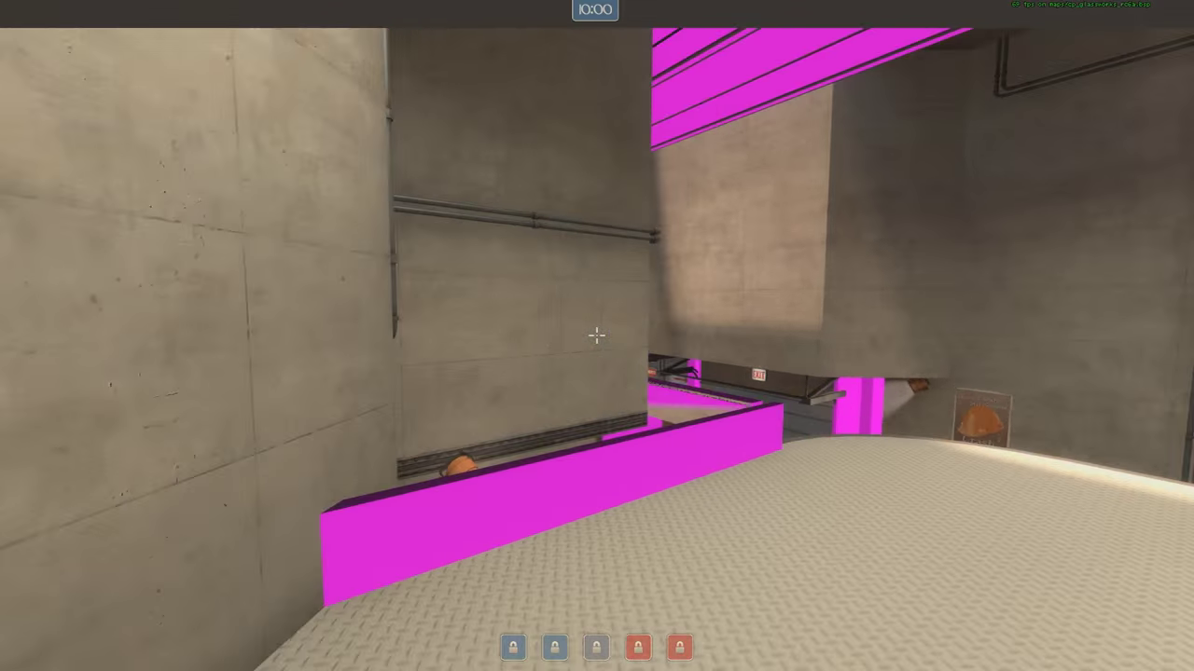